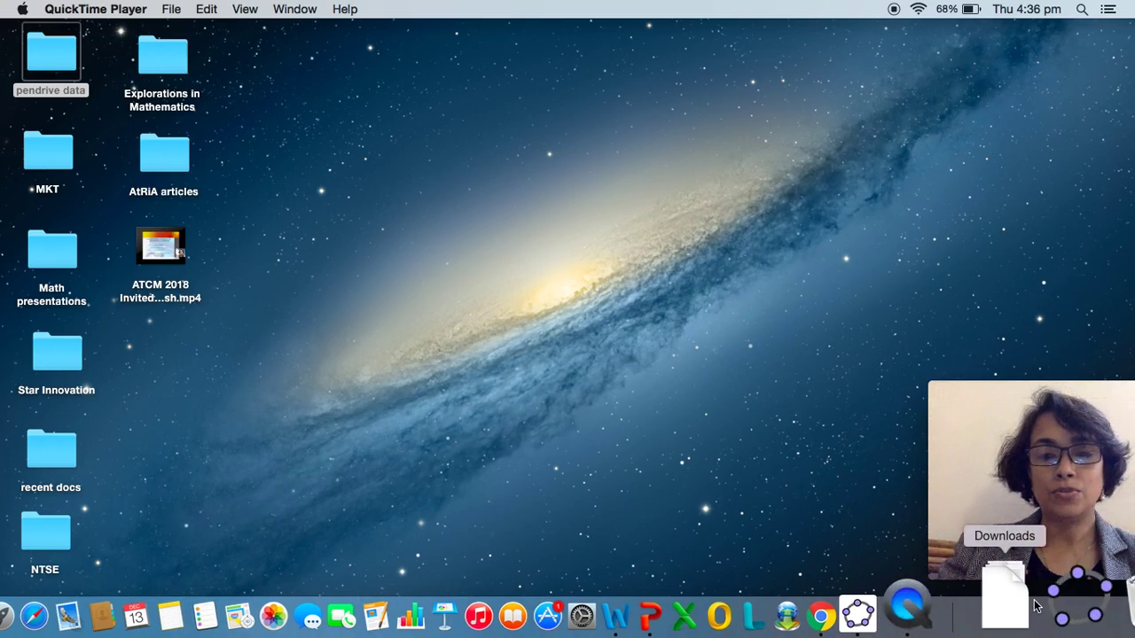
- Launch GeoGebra Classic 5 full-screen and hide the grid in the Graphics view
{"action": "left_click", "coordinate": [936, 614]}
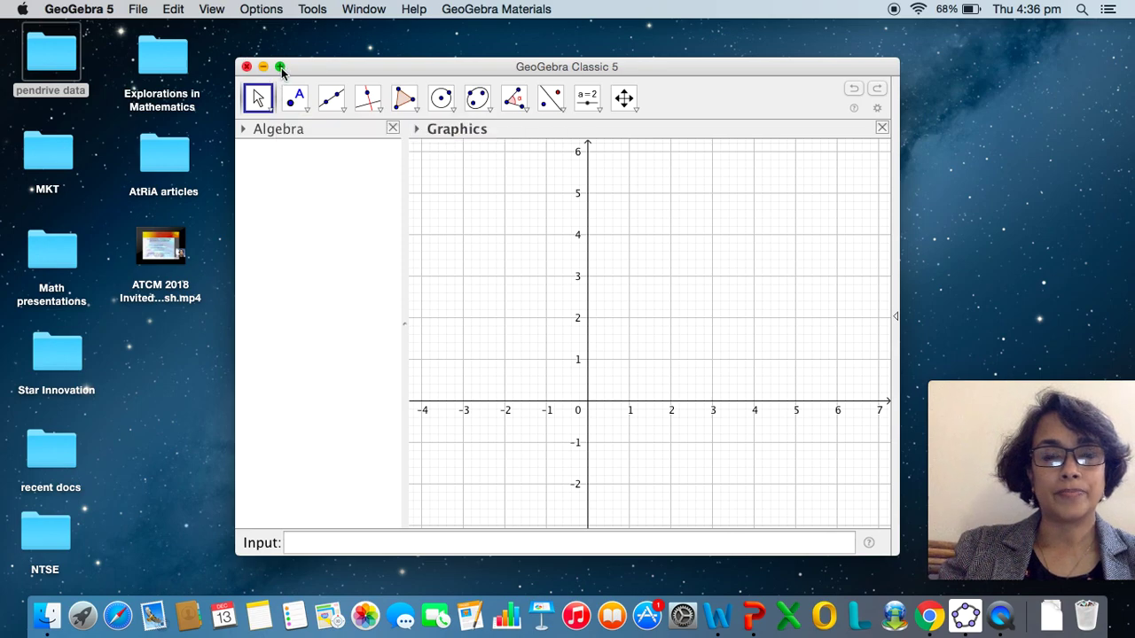
{"action": "left_click", "coordinate": [280, 67]}
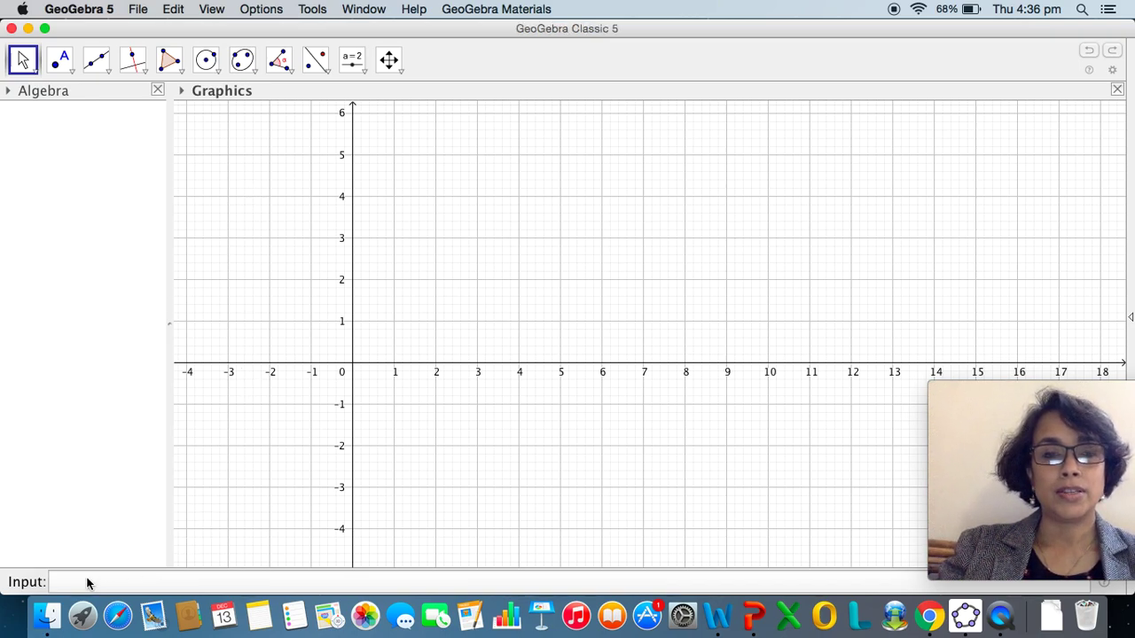
{"action": "left_click", "coordinate": [183, 91]}
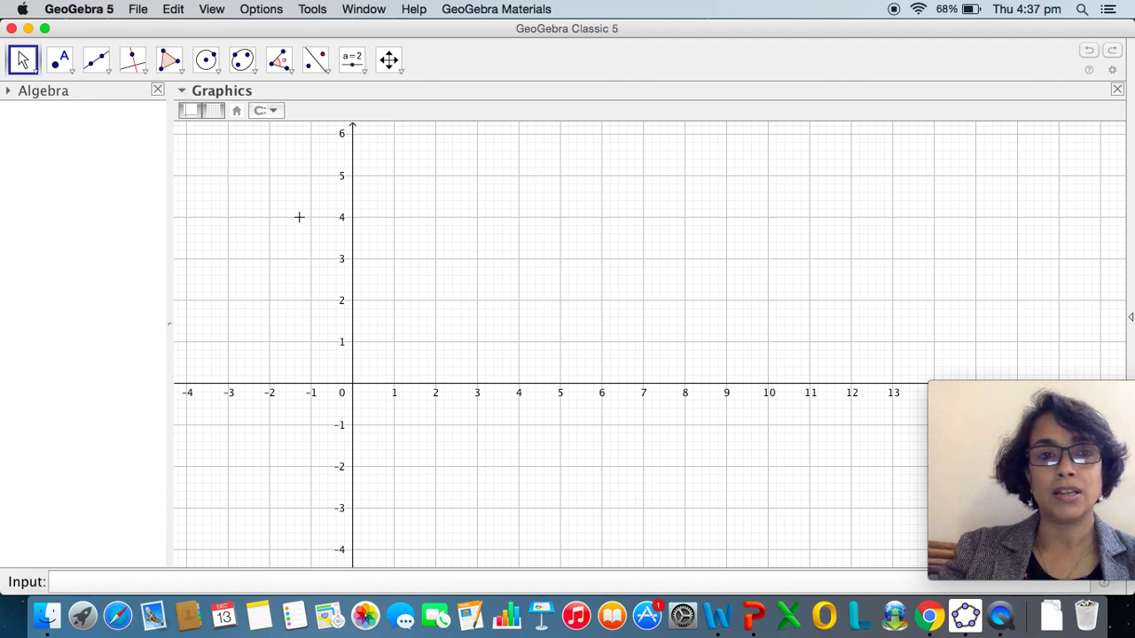
{"action": "left_click", "coordinate": [213, 111]}
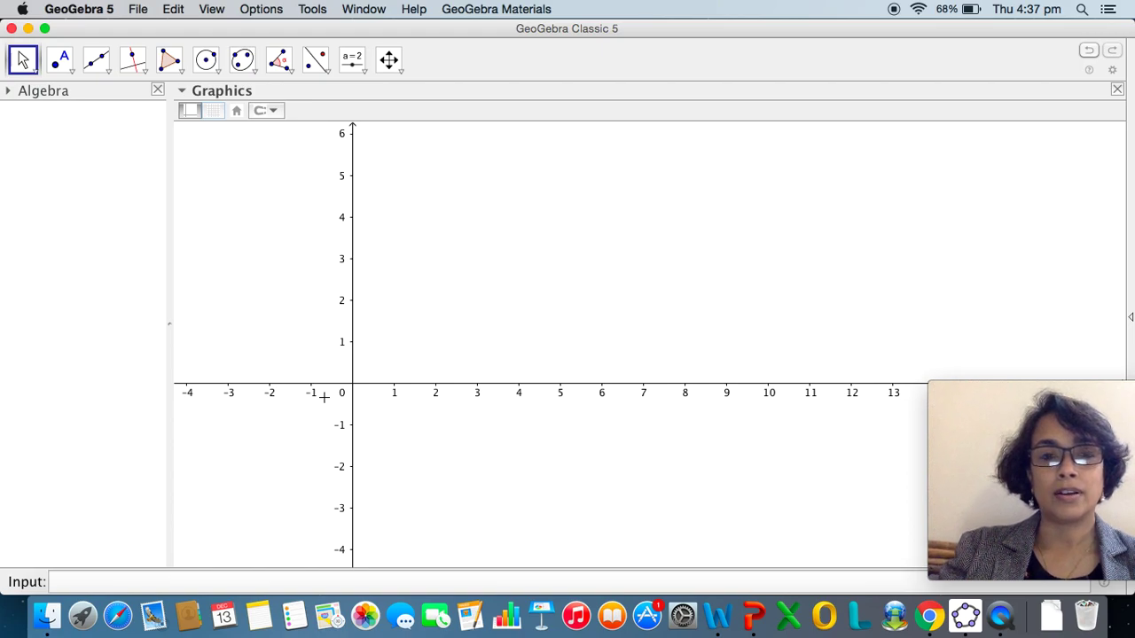
- Graph f(x)=sin(x) from the Input bar and deselect the curve
{"action": "left_click", "coordinate": [218, 586]}
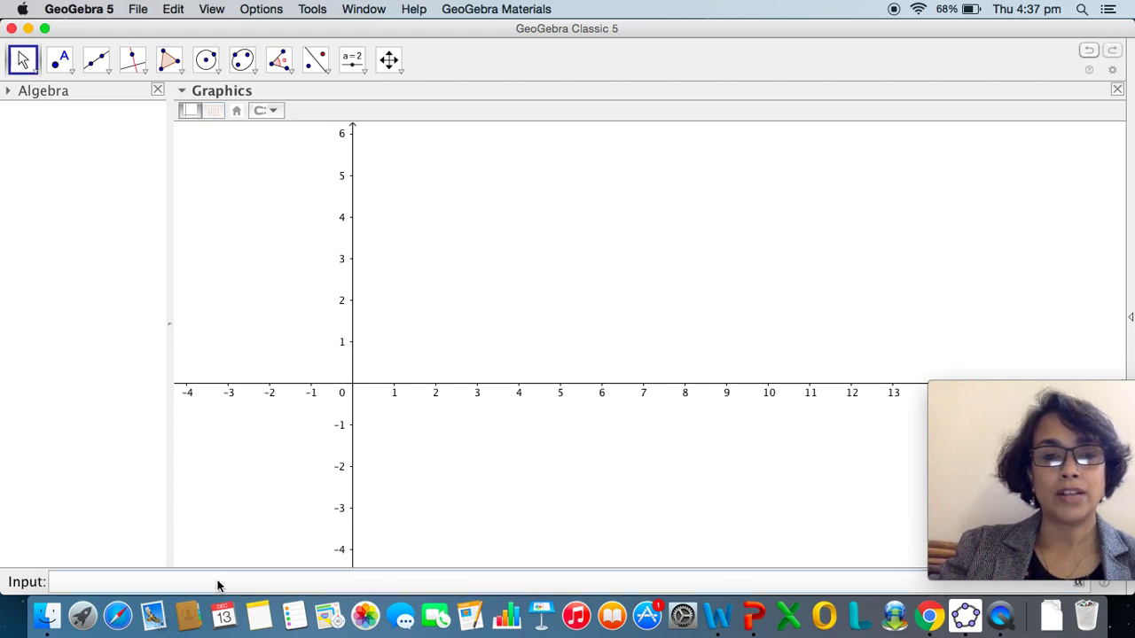
{"action": "type", "text": "f"}
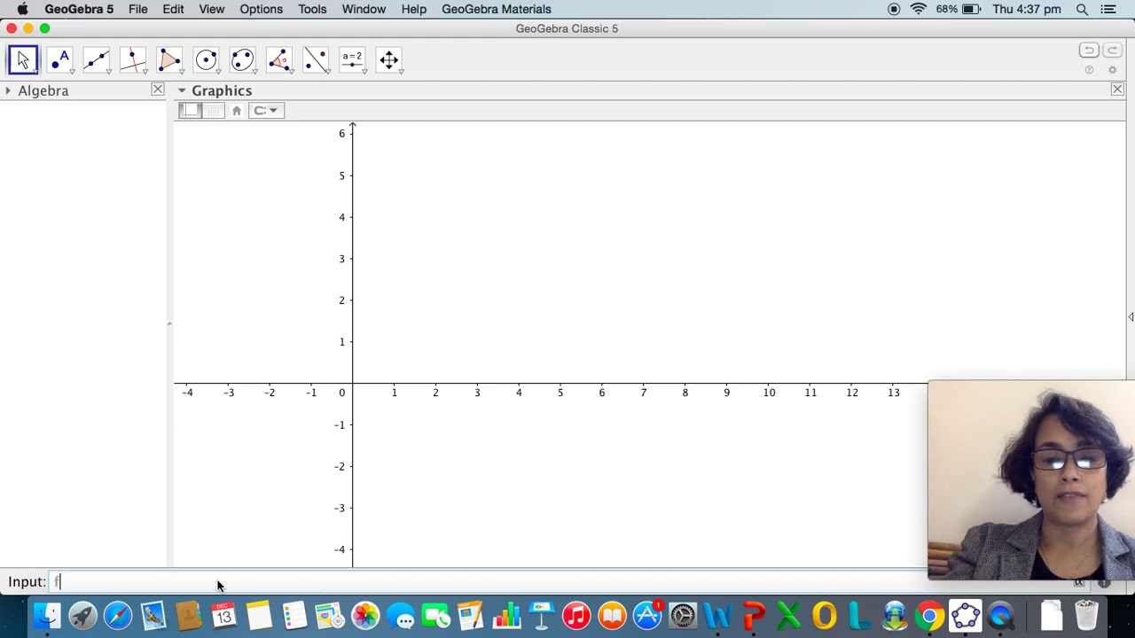
{"action": "type", "text": "(x)=si"}
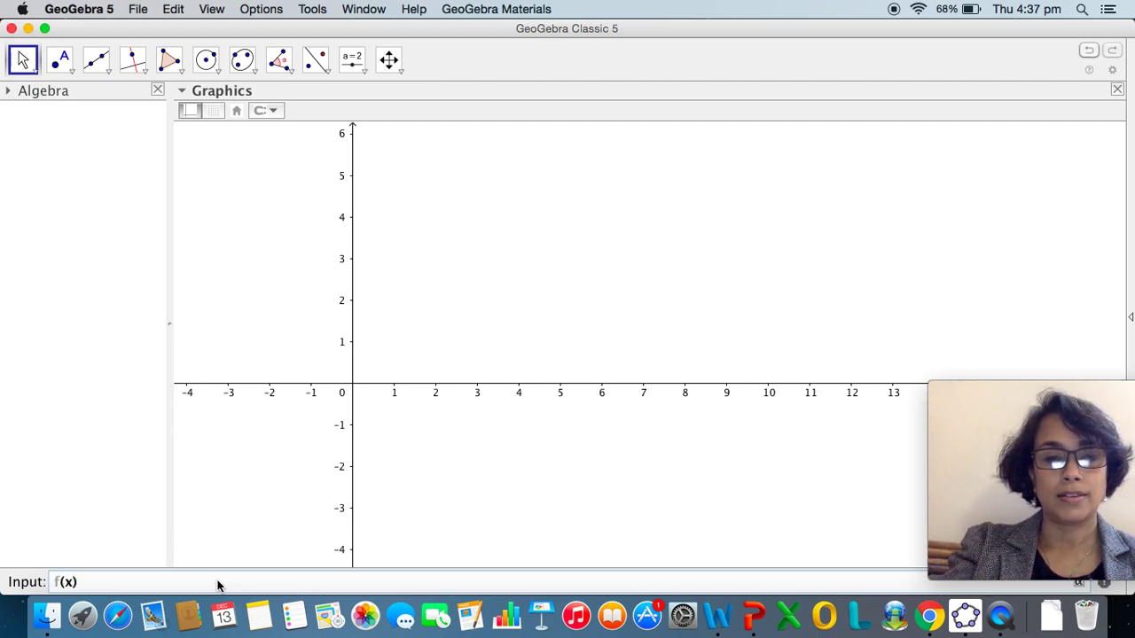
{"action": "type", "text": "n(x)"}
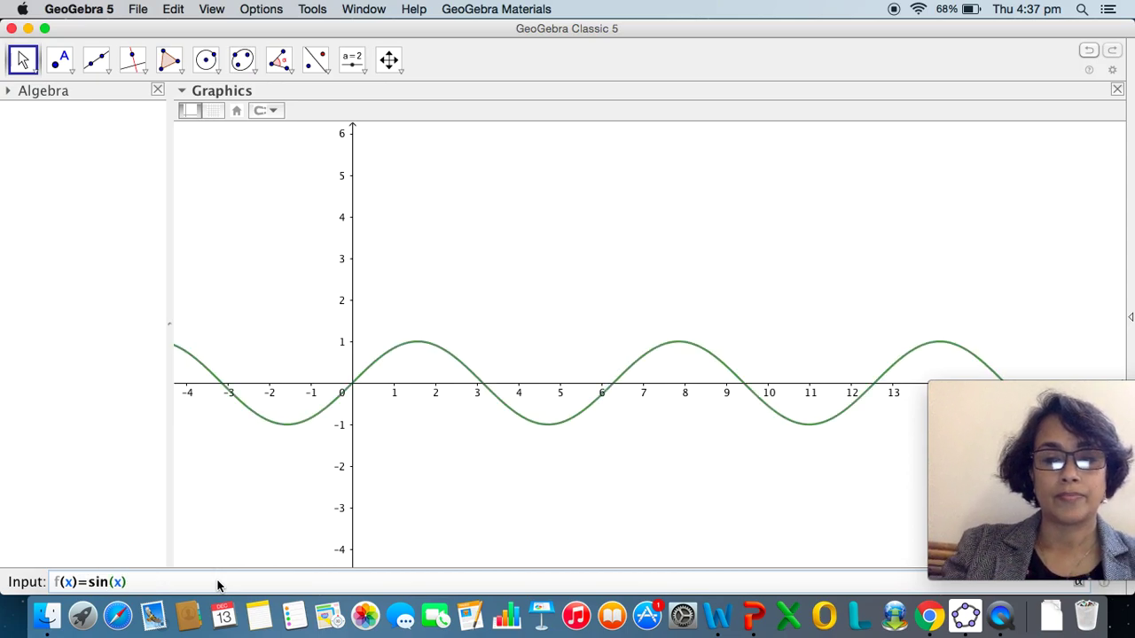
{"action": "key", "text": "Return"}
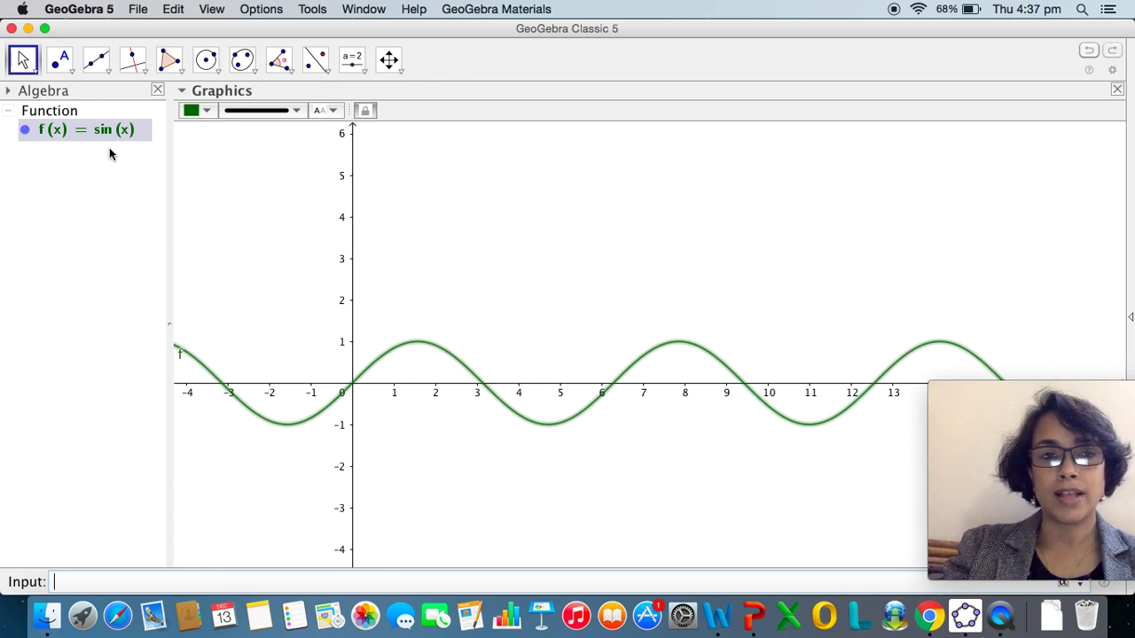
{"action": "left_click", "coordinate": [246, 262]}
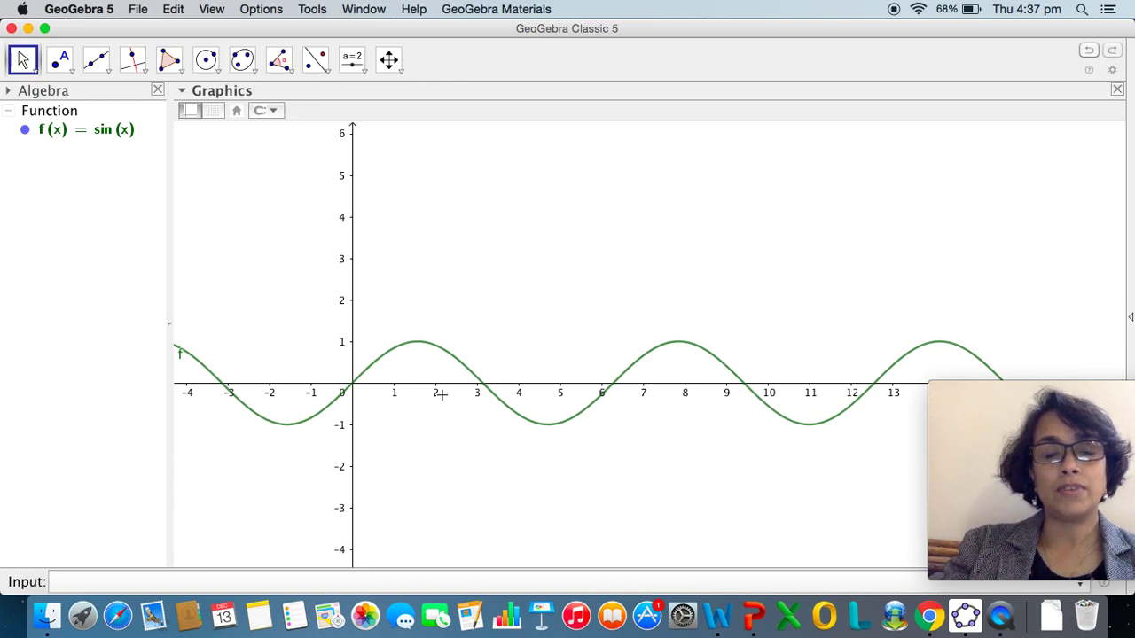
- Place point A at (0.82, 0.73) on the sine curve
{"action": "left_click", "coordinate": [58, 70]}
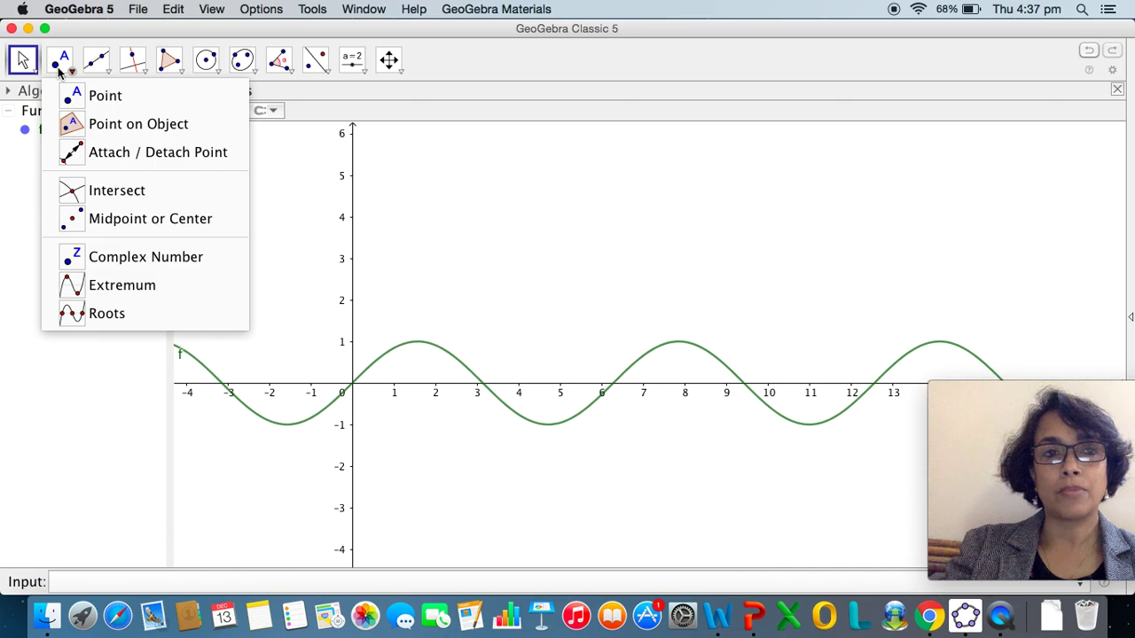
{"action": "left_click", "coordinate": [78, 96]}
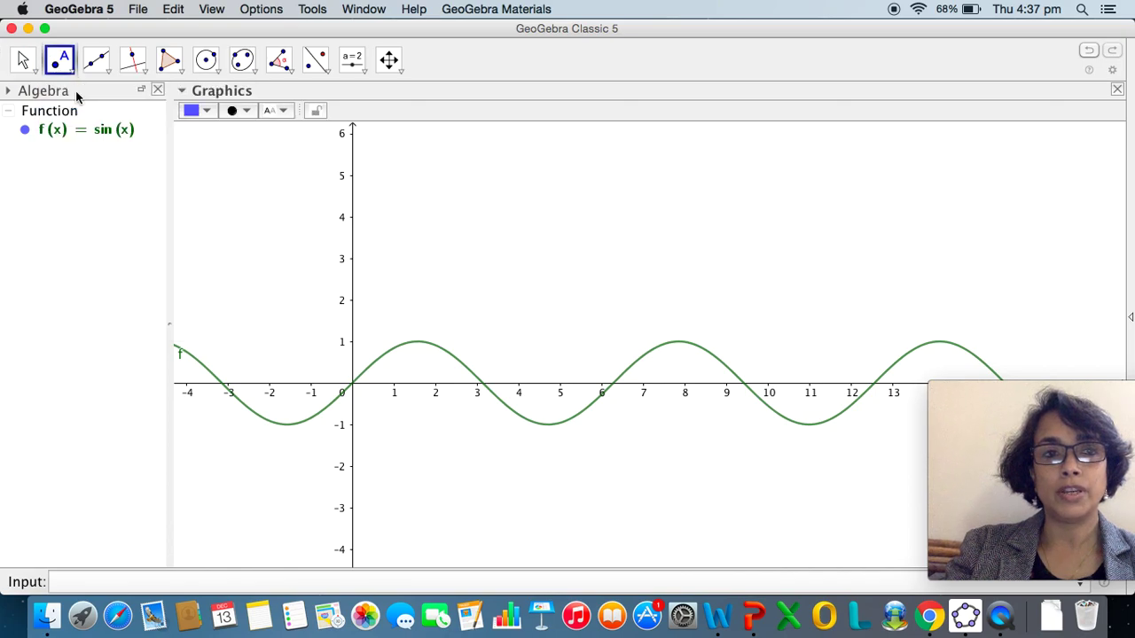
{"action": "left_click", "coordinate": [386, 353]}
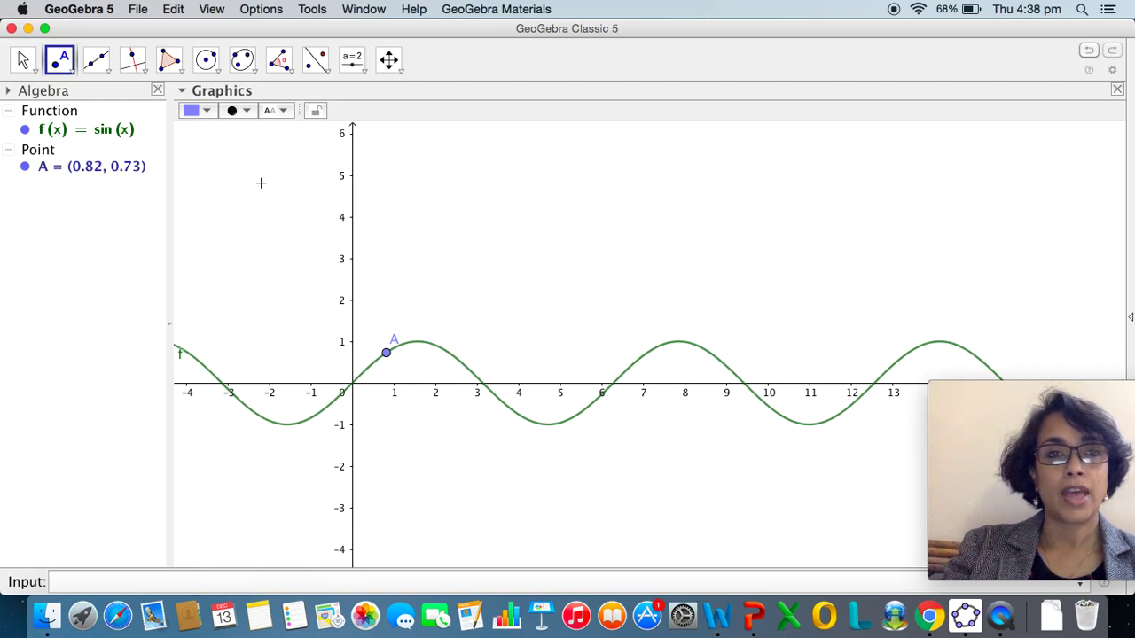
{"action": "left_click", "coordinate": [110, 71]}
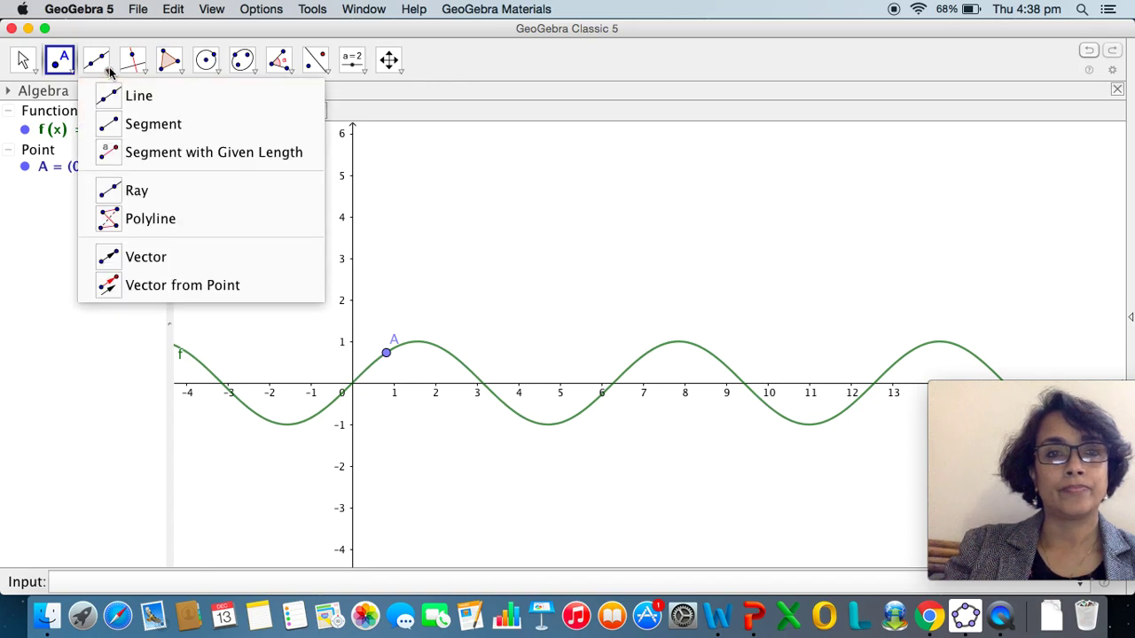
{"action": "mouse_move", "coordinate": [143, 71]}
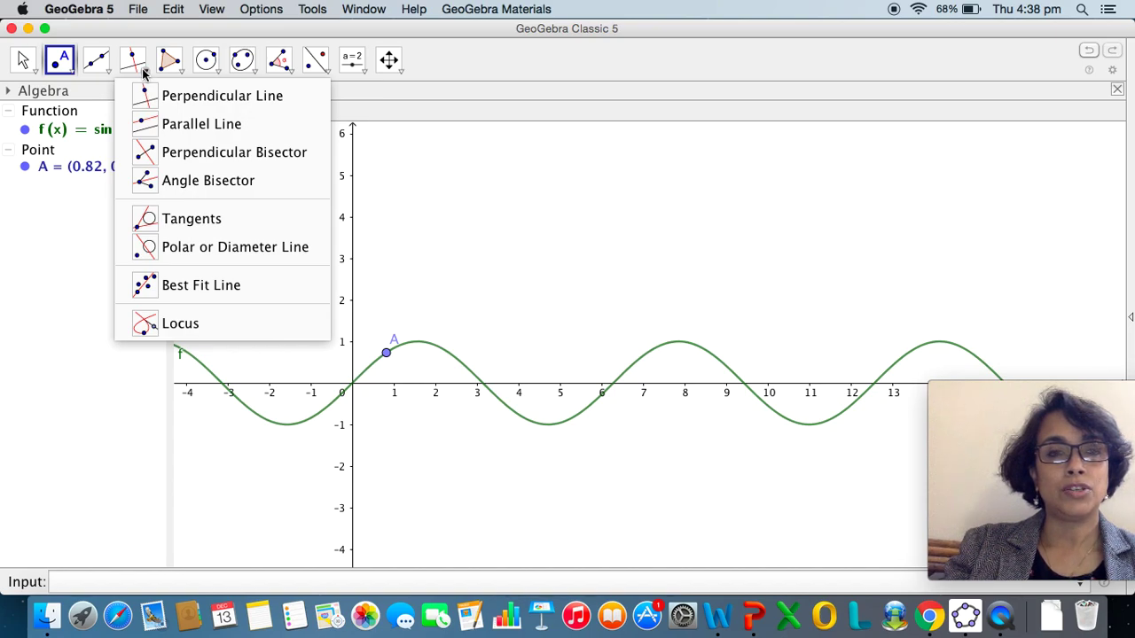
- Draw tangent g: y = 0.68x + 0.17 to f at A and widen the Algebra panel
{"action": "left_click", "coordinate": [186, 229]}
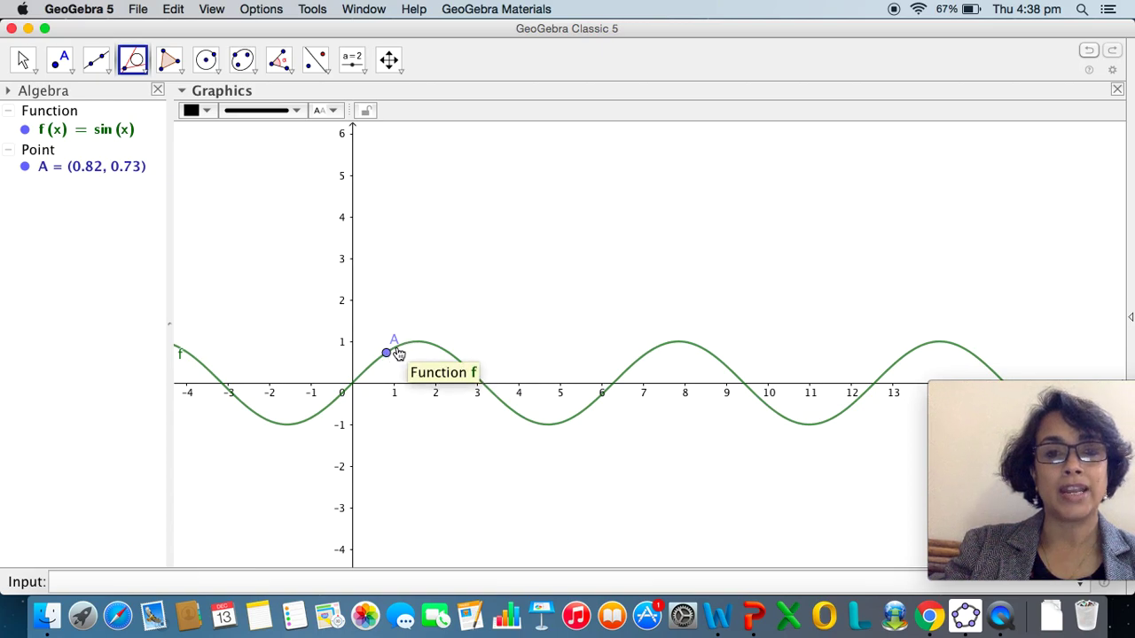
{"action": "left_click", "coordinate": [385, 354]}
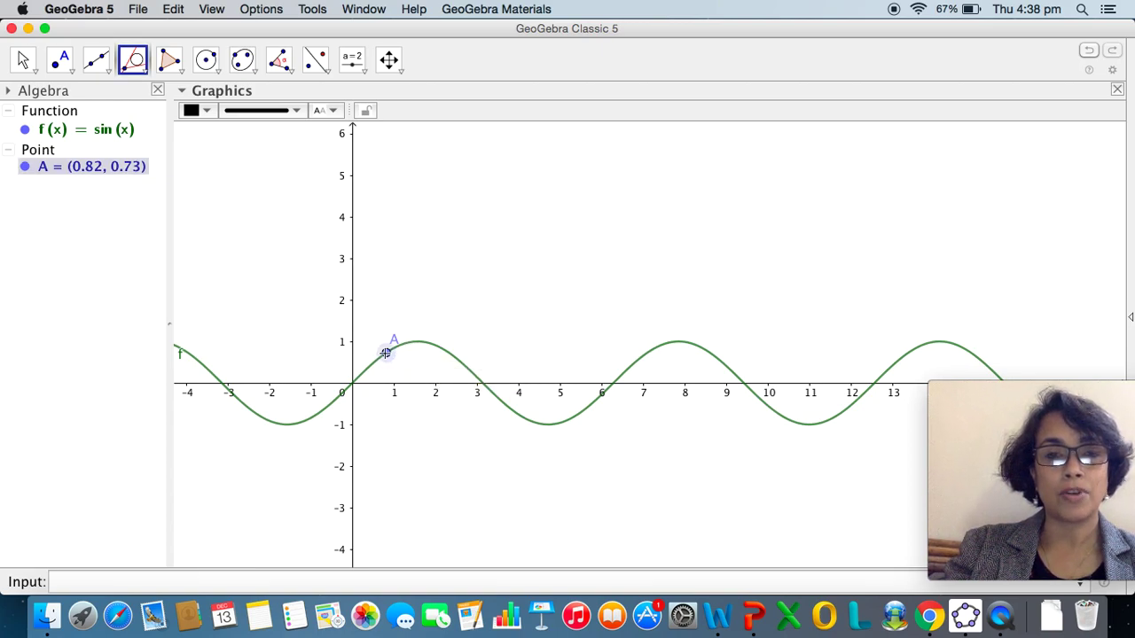
{"action": "left_click", "coordinate": [410, 341]}
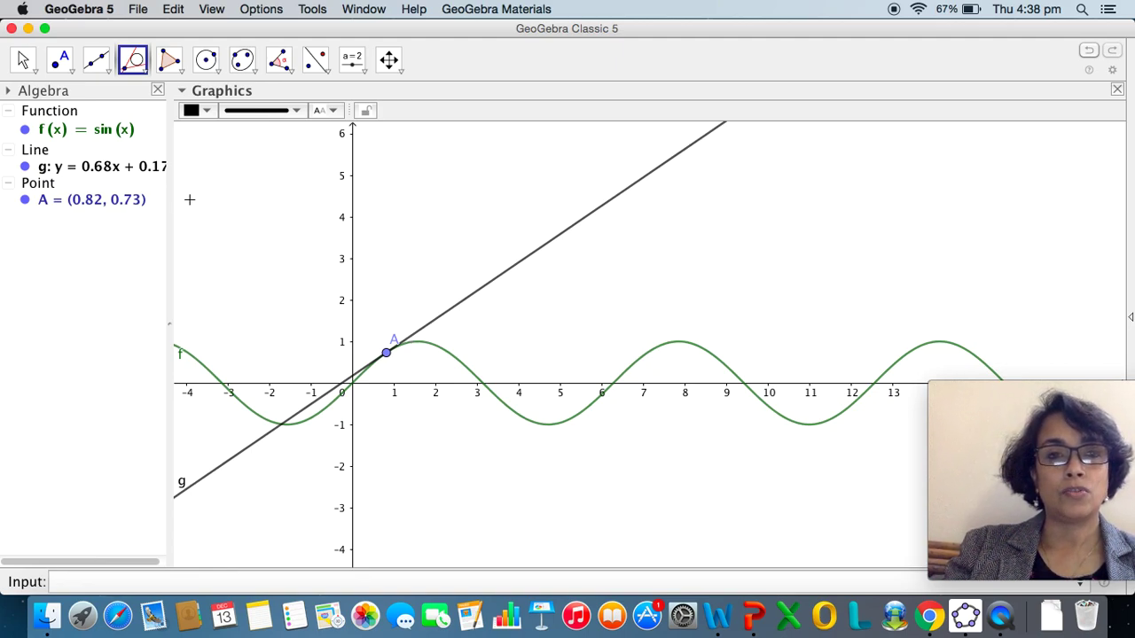
{"action": "left_click_drag", "start_coordinate": [166, 197], "coordinate": [186, 199]}
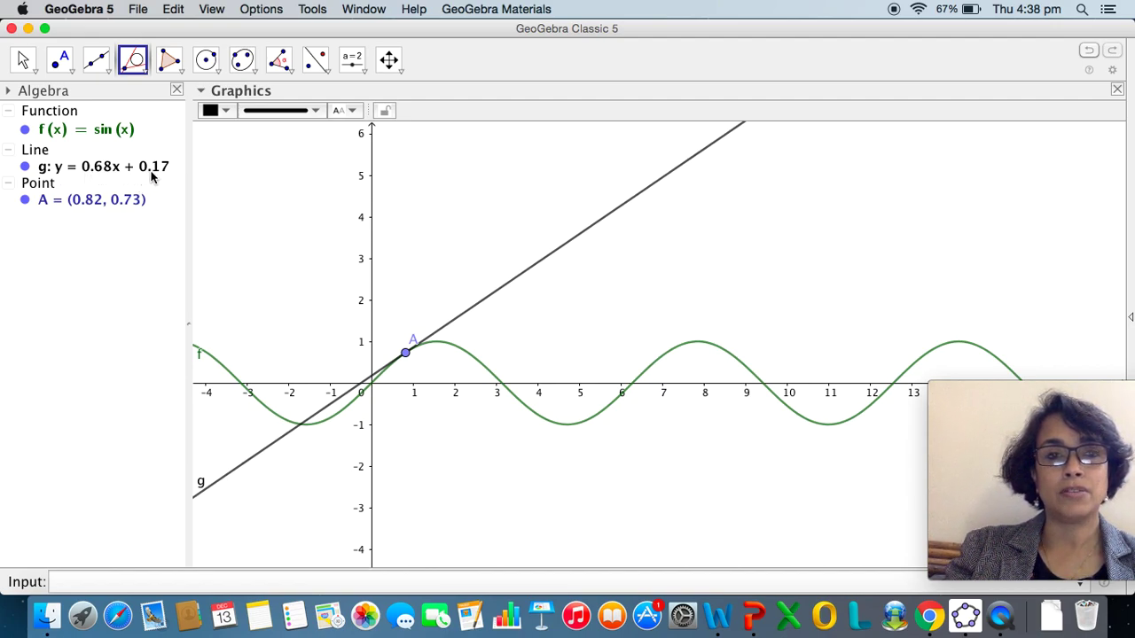
{"action": "mouse_move", "coordinate": [151, 177]}
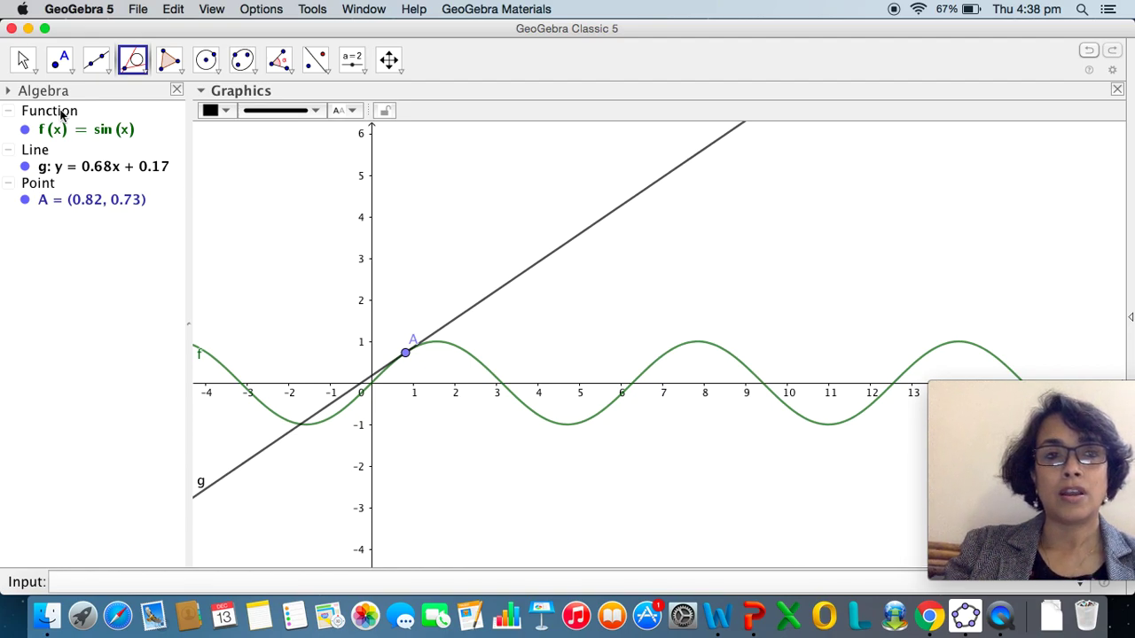
- Drag point A to (1.08, 0.88) so tangent g becomes y = 0.47x + 0.37
{"action": "left_click", "coordinate": [23, 60]}
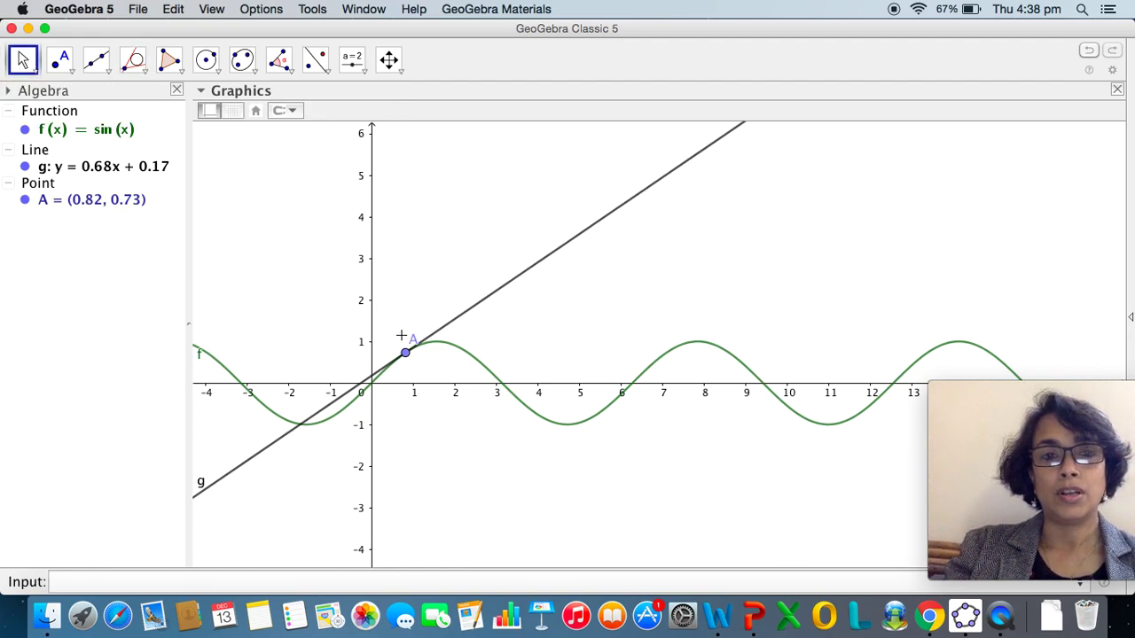
{"action": "mouse_move", "coordinate": [407, 350]}
{"action": "left_mouse_down"}
{"action": "mouse_move", "coordinate": [450, 343]}
{"action": "mouse_move", "coordinate": [516, 405]}
{"action": "mouse_move", "coordinate": [579, 416]}
{"action": "mouse_move", "coordinate": [630, 387]}
{"action": "mouse_move", "coordinate": [678, 383]}
{"action": "mouse_move", "coordinate": [645, 376]}
{"action": "mouse_move", "coordinate": [566, 428]}
{"action": "mouse_move", "coordinate": [442, 355]}
{"action": "mouse_move", "coordinate": [399, 382]}
{"action": "mouse_move", "coordinate": [462, 370]}
{"action": "mouse_move", "coordinate": [498, 399]}
{"action": "mouse_move", "coordinate": [568, 417]}
{"action": "mouse_move", "coordinate": [643, 354]}
{"action": "mouse_move", "coordinate": [718, 357]}
{"action": "mouse_move", "coordinate": [678, 355]}
{"action": "mouse_move", "coordinate": [636, 388]}
{"action": "mouse_move", "coordinate": [559, 404]}
{"action": "mouse_move", "coordinate": [423, 346]}
{"action": "mouse_move", "coordinate": [402, 358]}
{"action": "mouse_move", "coordinate": [417, 347]}
{"action": "left_mouse_up"}
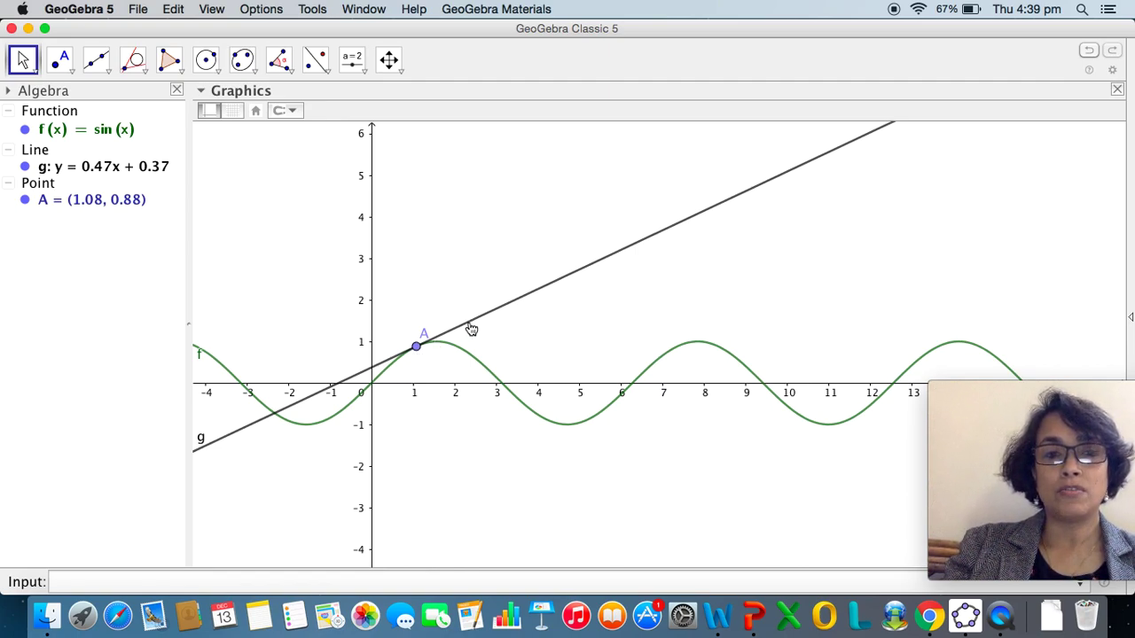
{"action": "mouse_move", "coordinate": [471, 330]}
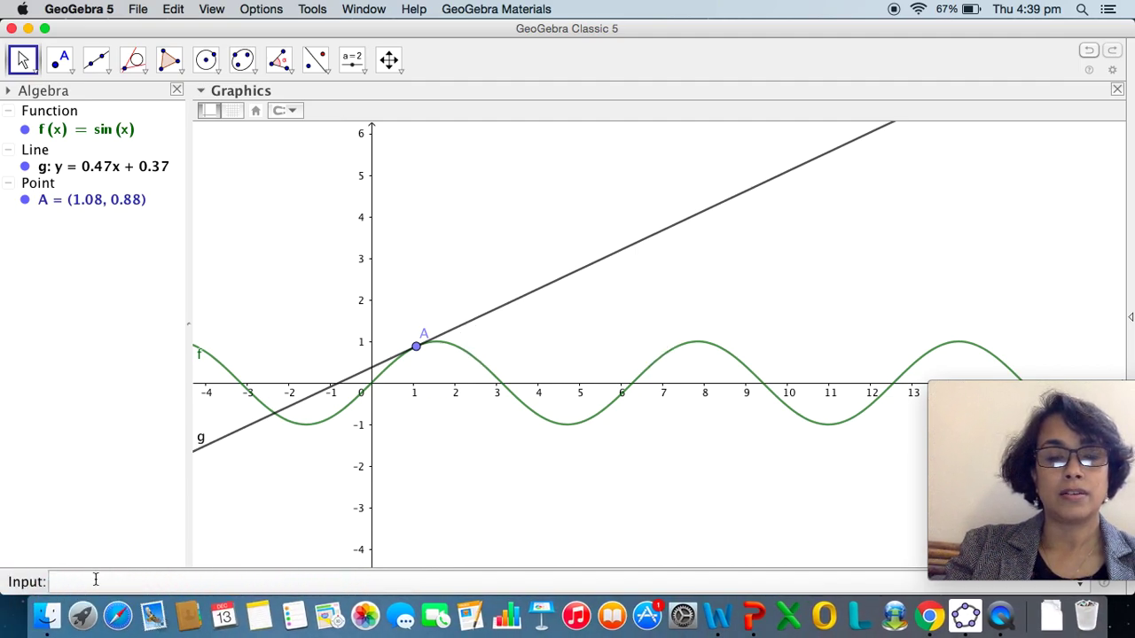
- Define s=slope(g), giving slope 0.47 with a slope triangle on the tangent
{"action": "left_click", "coordinate": [96, 580]}
{"action": "type", "text": "s"}
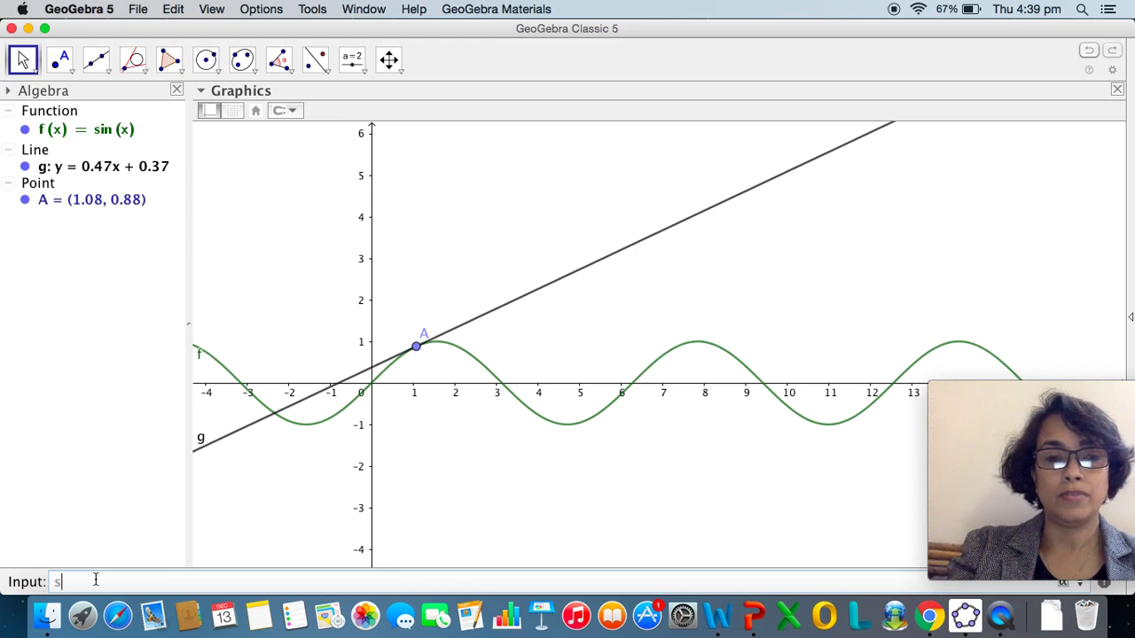
{"action": "type", "text": "=slope("}
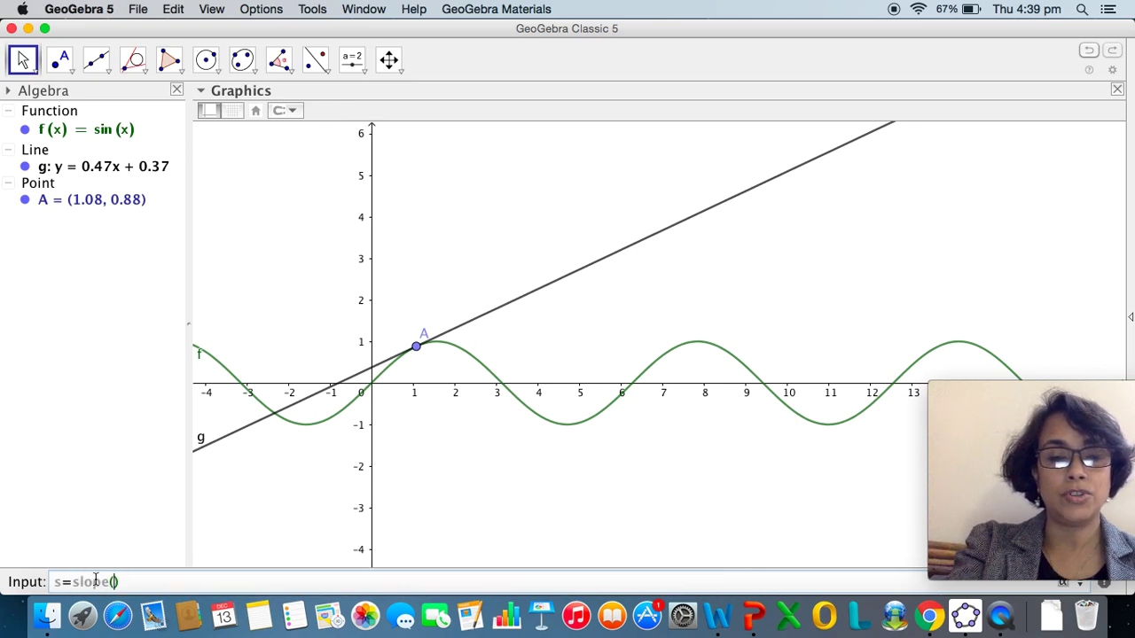
{"action": "type", "text": "g"}
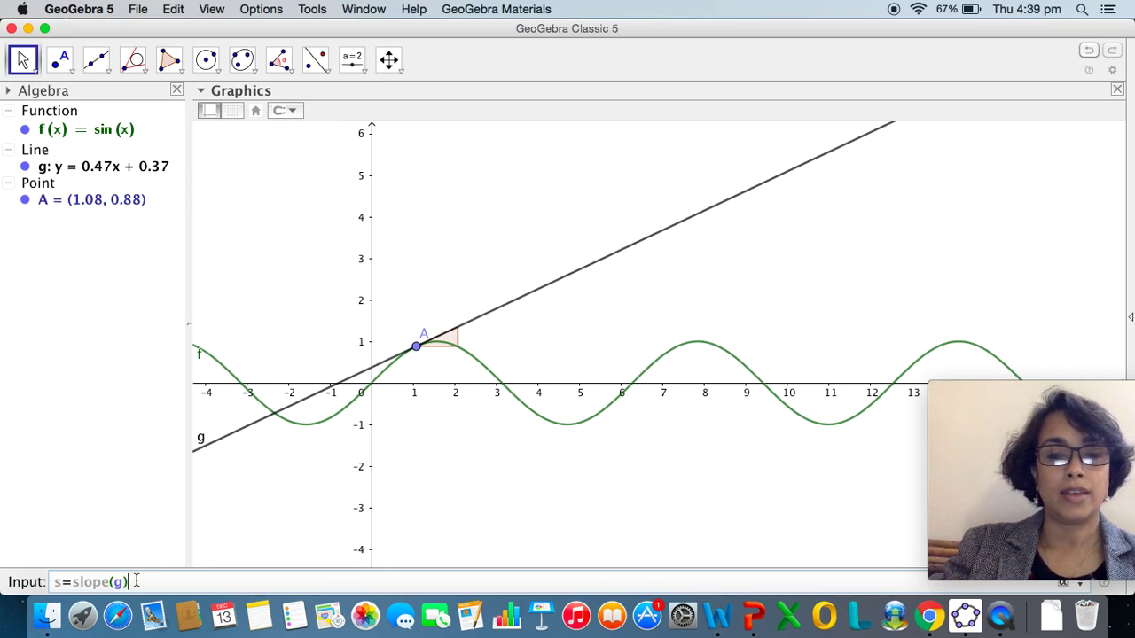
{"action": "key", "text": "Return"}
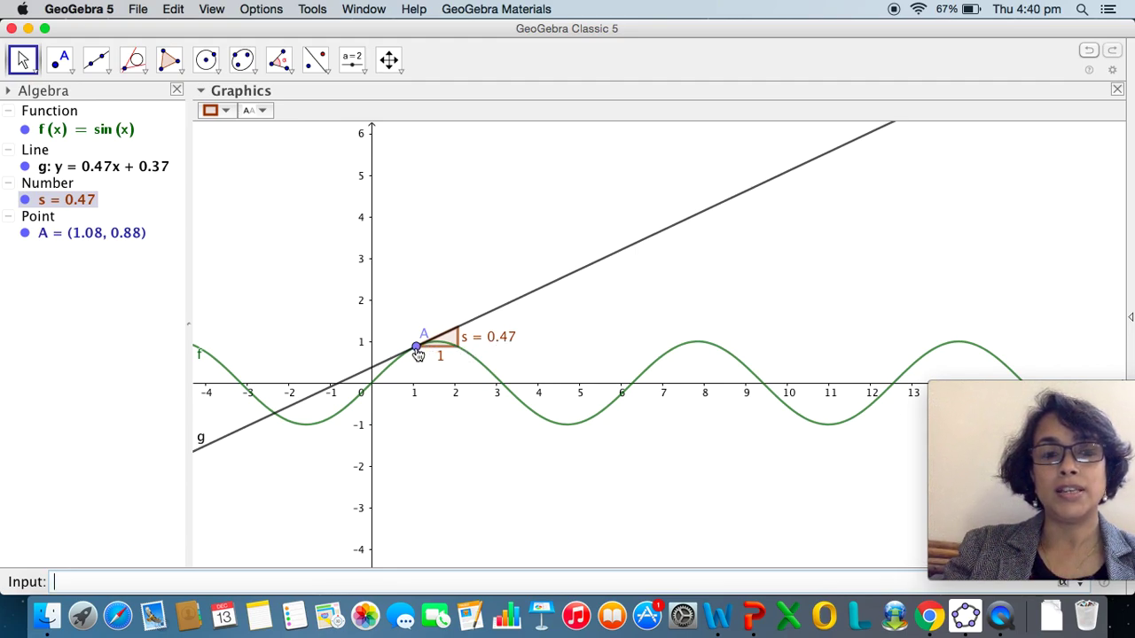
- Drag A to (0.98, 0.83), making g y = 0.56x + 0.28 and s = 0.56
{"action": "left_click_drag", "start_coordinate": [417, 353], "coordinate": [460, 346]}
{"action": "left_click_drag", "start_coordinate": [481, 361], "coordinate": [412, 348]}
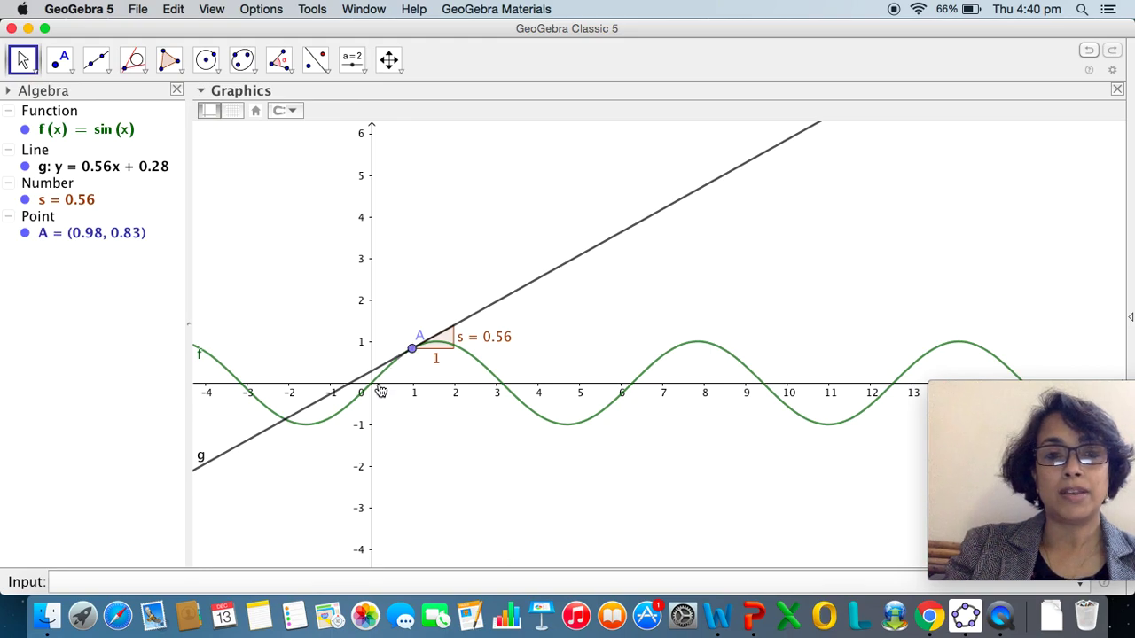
{"action": "left_click", "coordinate": [212, 583]}
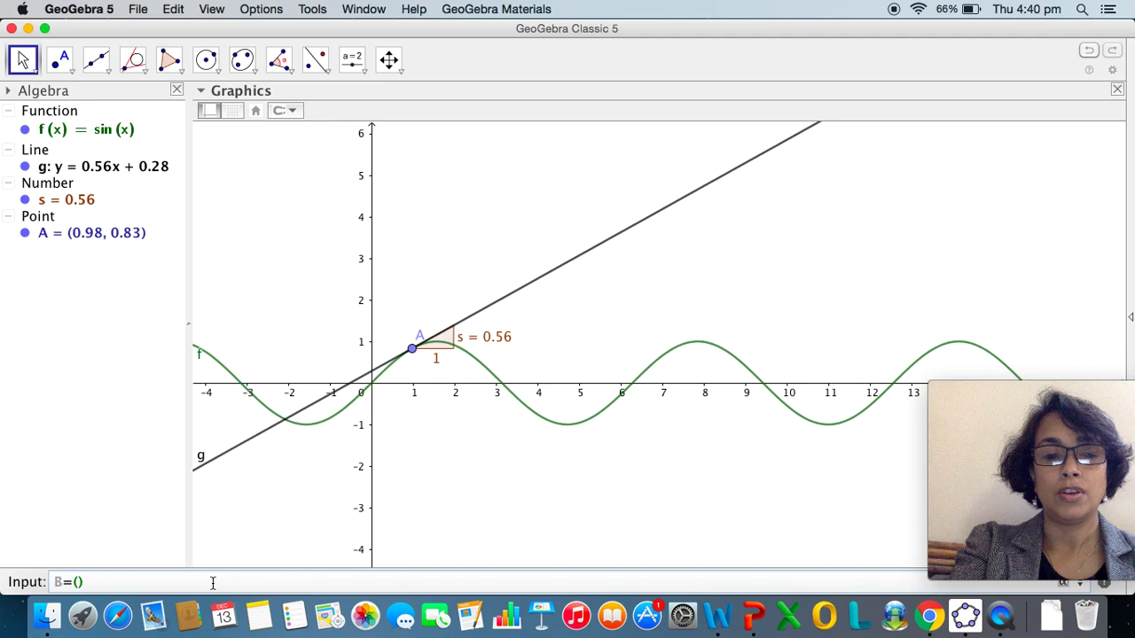
- Enter B=(x(A),s) to create point B = (0.98, 0.56) below A
{"action": "type", "text": "x(A"}
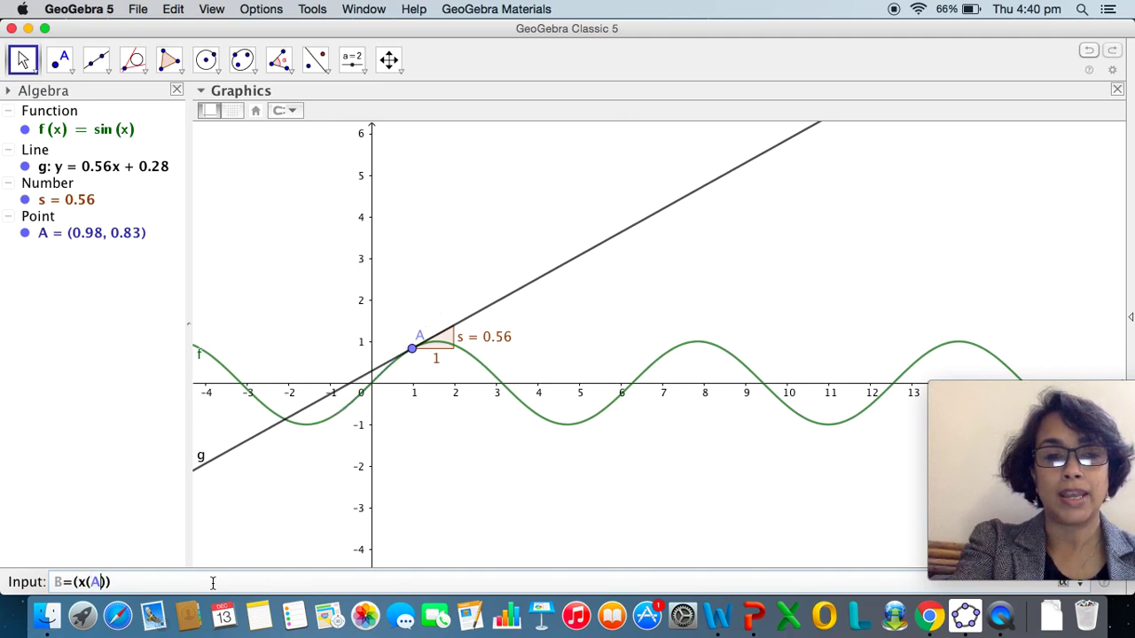
{"action": "type", "text": ")"}
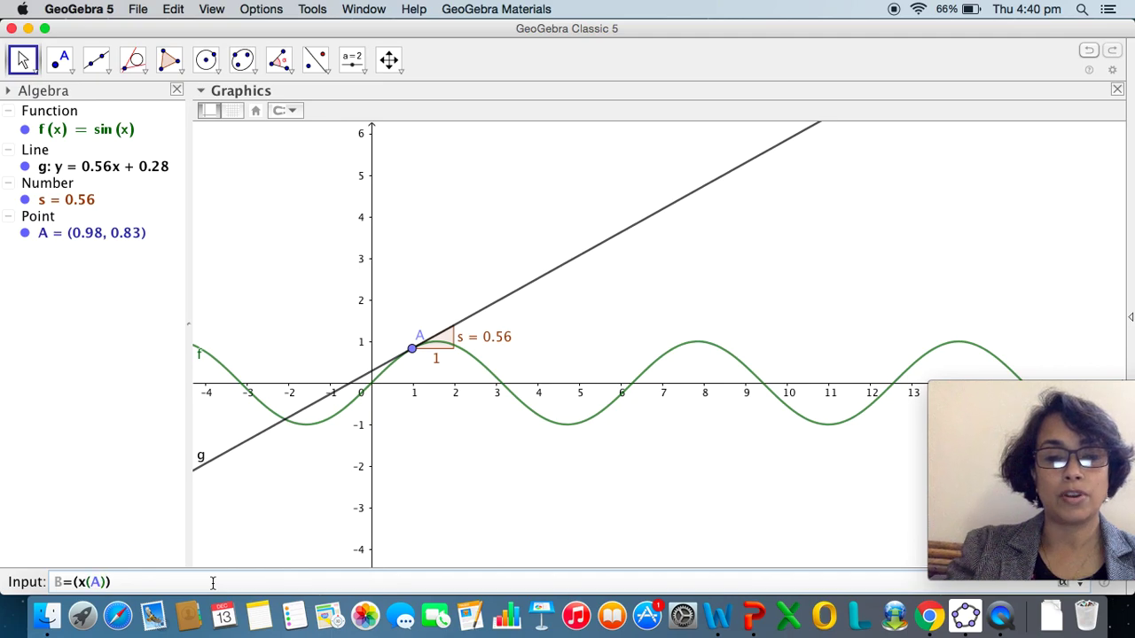
{"action": "type", "text": ","}
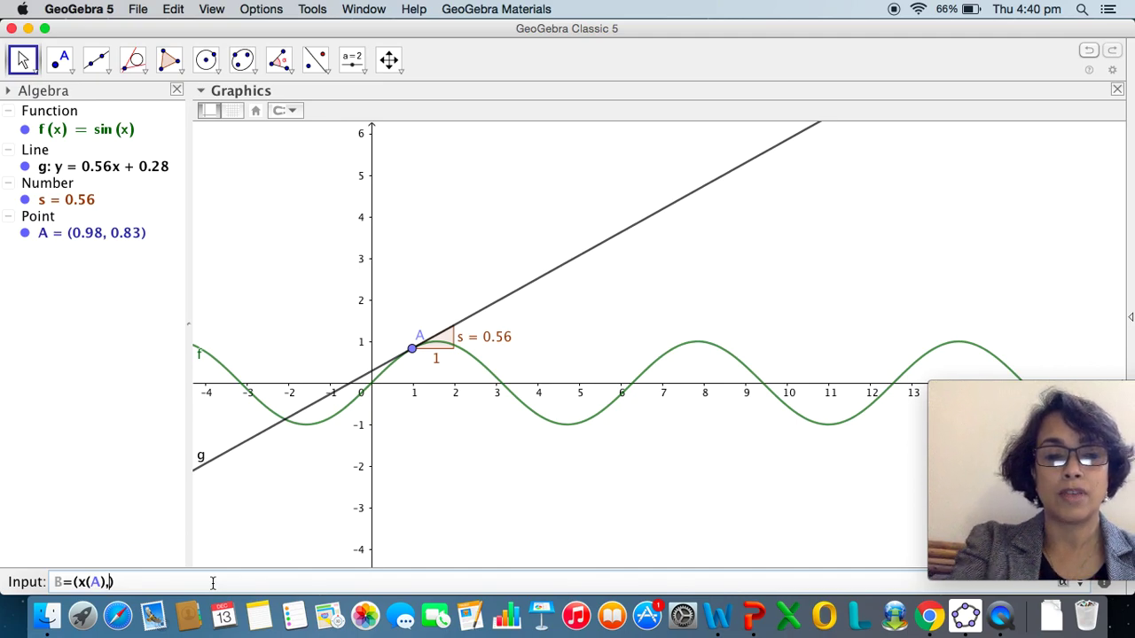
{"action": "type", "text": "s"}
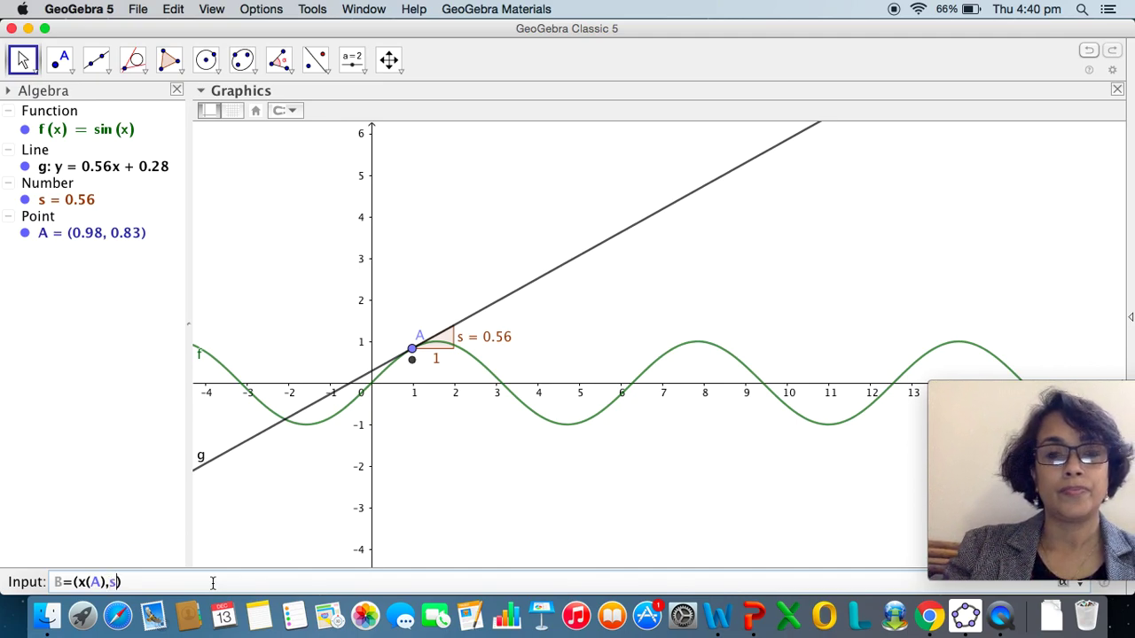
{"action": "key", "text": "Return"}
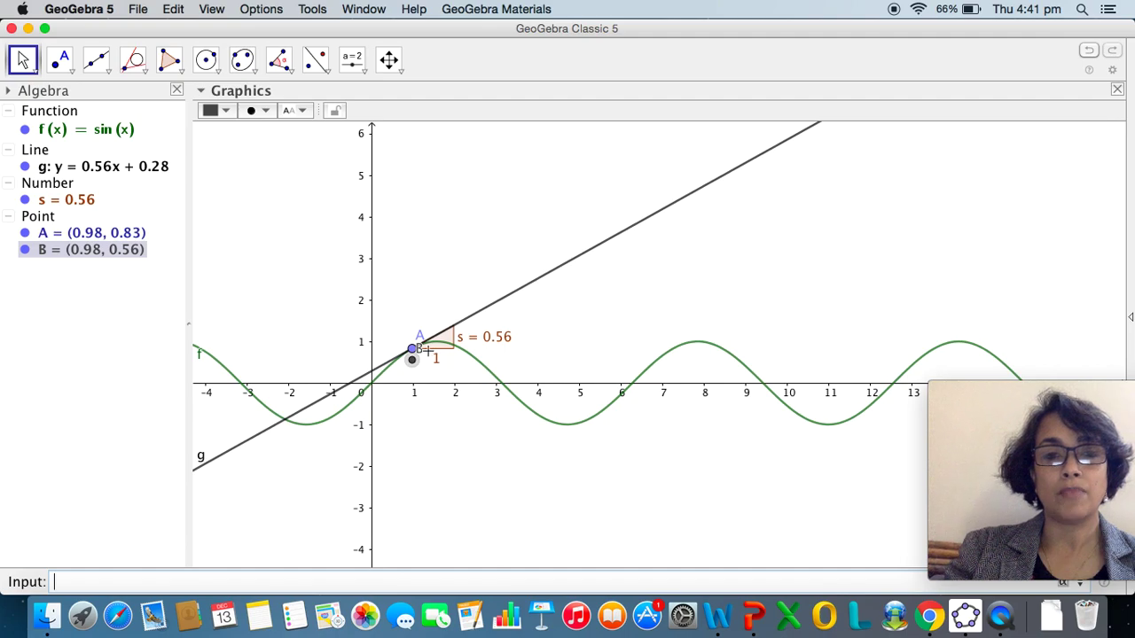
- Move A to (2.32, 0.73) and turn on Trace for point B
{"action": "left_click_drag", "start_coordinate": [415, 348], "coordinate": [467, 352]}
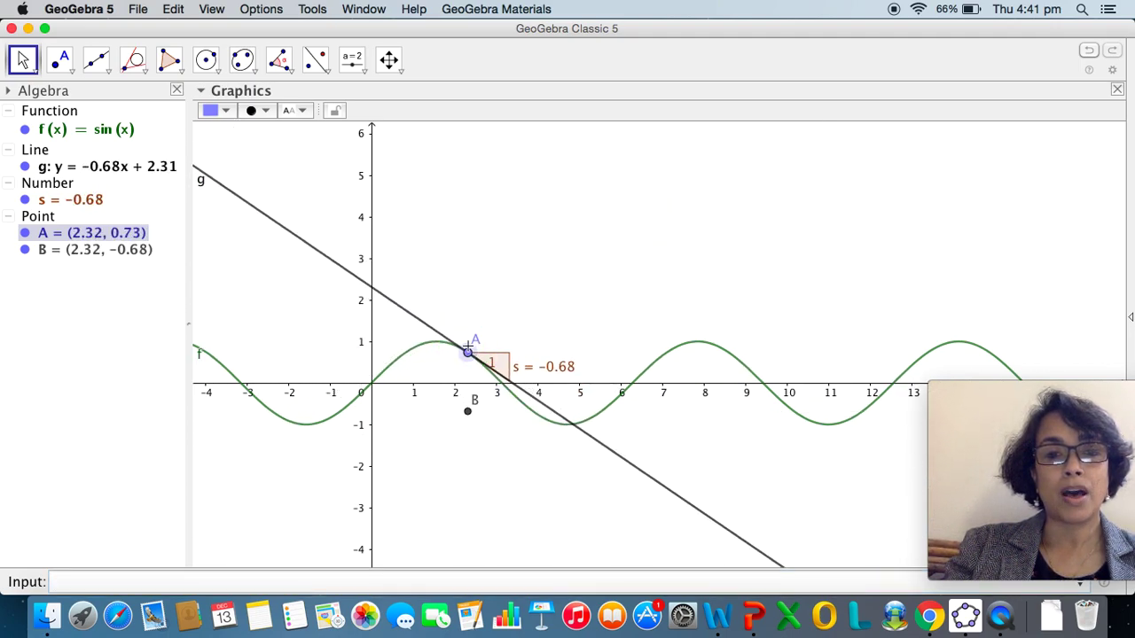
{"action": "right_click", "coordinate": [469, 414]}
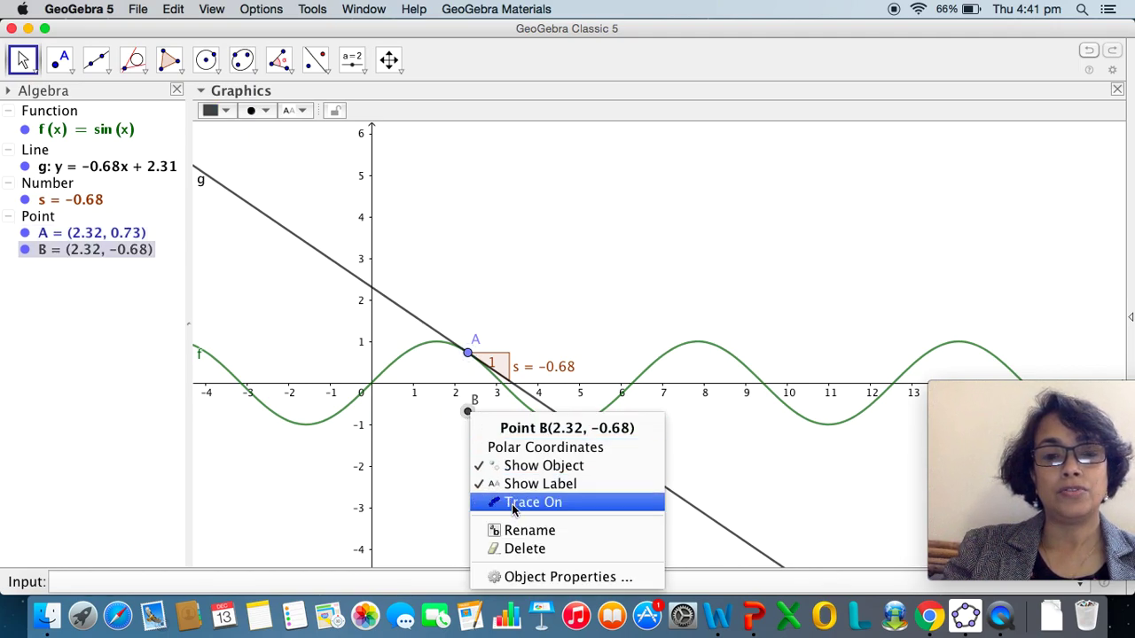
{"action": "left_click", "coordinate": [514, 505]}
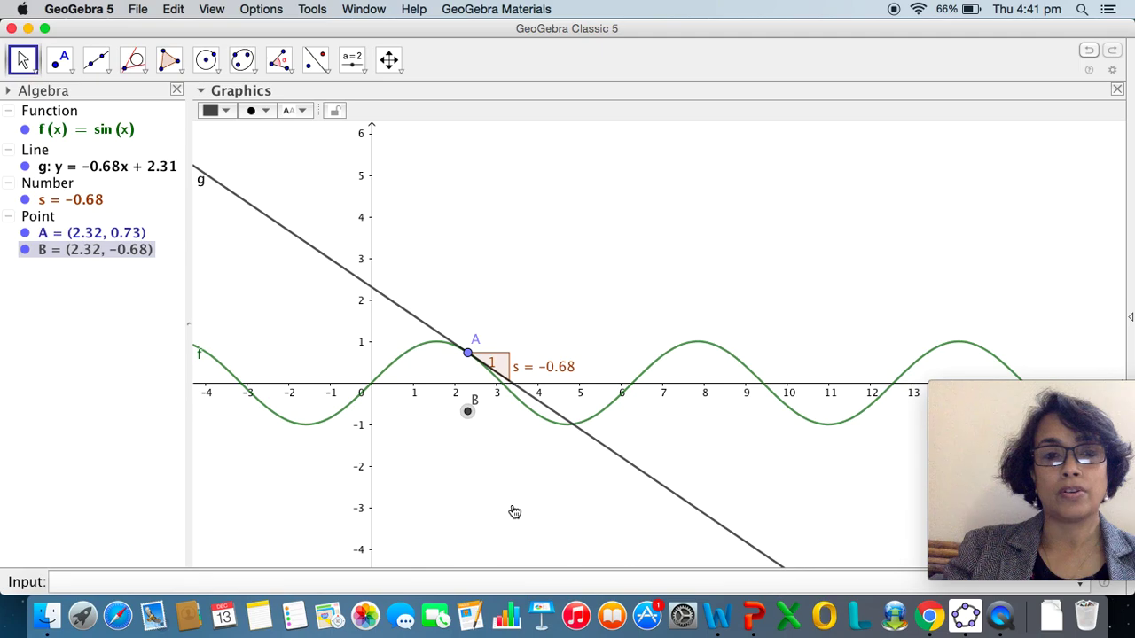
{"action": "left_click", "coordinate": [469, 354]}
- Drag A to (6.02, −0.26) so B's trace draws a full cosine wave
{"action": "mouse_move", "coordinate": [472, 361]}
{"action": "left_mouse_down"}
{"action": "mouse_move", "coordinate": [535, 413]}
{"action": "mouse_move", "coordinate": [571, 422]}
{"action": "mouse_move", "coordinate": [671, 366]}
{"action": "mouse_move", "coordinate": [811, 432]}
{"action": "mouse_move", "coordinate": [918, 361]}
{"action": "mouse_move", "coordinate": [968, 356]}
{"action": "mouse_move", "coordinate": [937, 353]}
{"action": "mouse_move", "coordinate": [871, 408]}
{"action": "mouse_move", "coordinate": [702, 338]}
{"action": "mouse_move", "coordinate": [597, 421]}
{"action": "mouse_move", "coordinate": [562, 428]}
{"action": "mouse_move", "coordinate": [442, 361]}
{"action": "mouse_move", "coordinate": [397, 360]}
{"action": "mouse_move", "coordinate": [330, 419]}
{"action": "mouse_move", "coordinate": [357, 403]}
{"action": "mouse_move", "coordinate": [378, 383]}
{"action": "mouse_move", "coordinate": [315, 423]}
{"action": "mouse_move", "coordinate": [231, 382]}
{"action": "mouse_move", "coordinate": [282, 420]}
{"action": "mouse_move", "coordinate": [390, 345]}
{"action": "mouse_move", "coordinate": [436, 341]}
{"action": "mouse_move", "coordinate": [512, 389]}
{"action": "mouse_move", "coordinate": [622, 373]}
{"action": "left_mouse_up"}
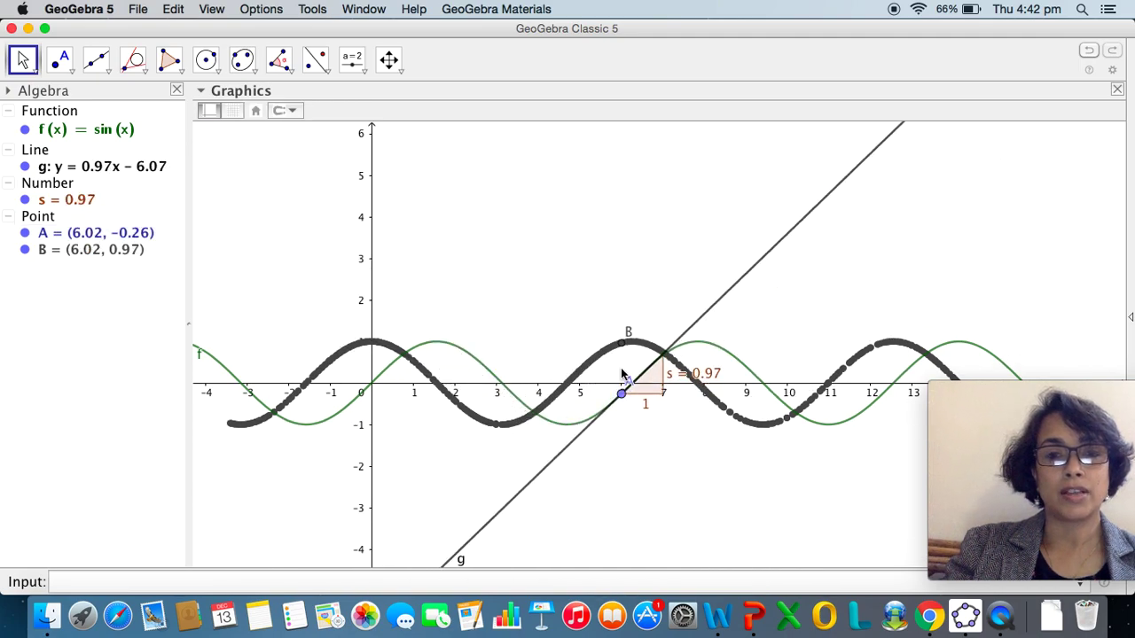
- Enter h(x) = cos(x) in the Input bar so its graph overlays B's dotted trace
{"action": "left_click", "coordinate": [251, 582]}
{"action": "type", "text": "h"}
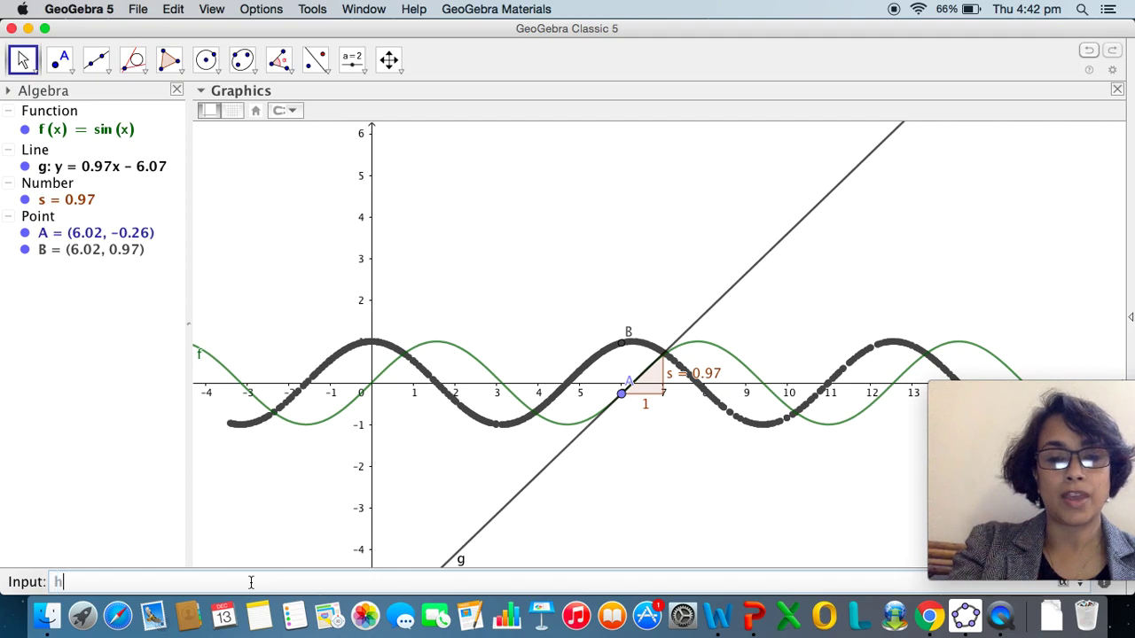
{"action": "type", "text": "(x"}
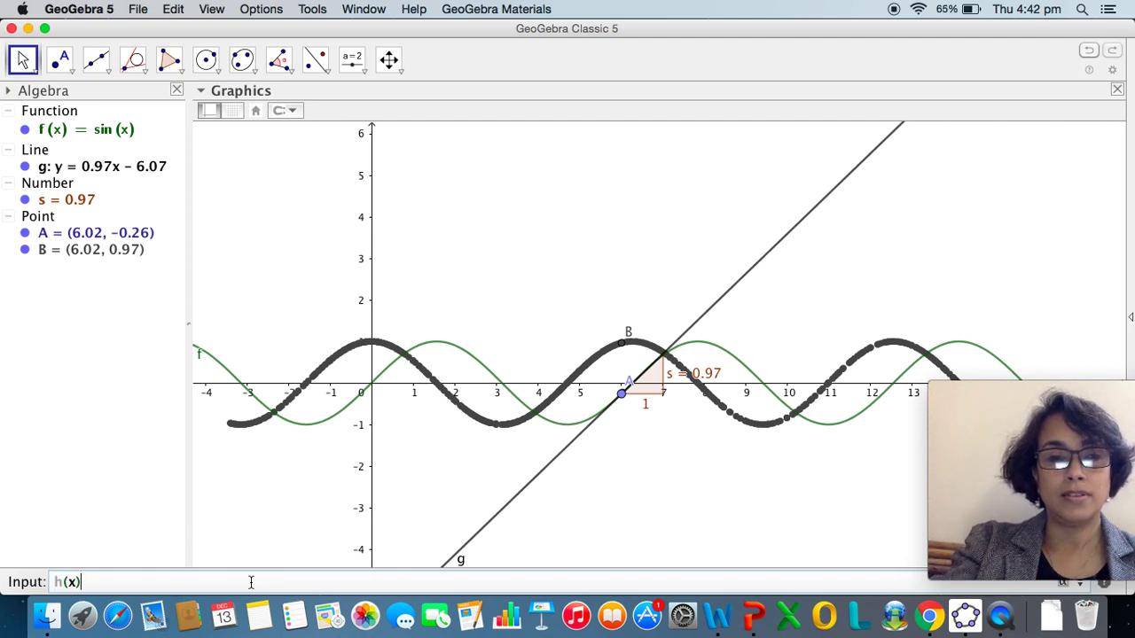
{"action": "type", "text": "=c"}
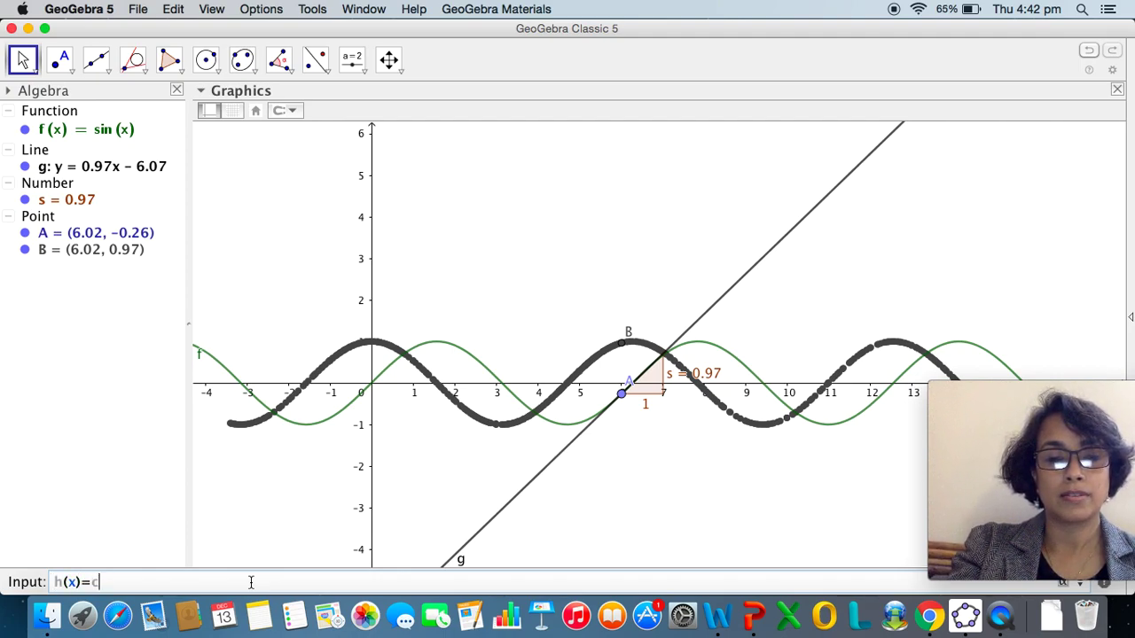
{"action": "type", "text": "os"}
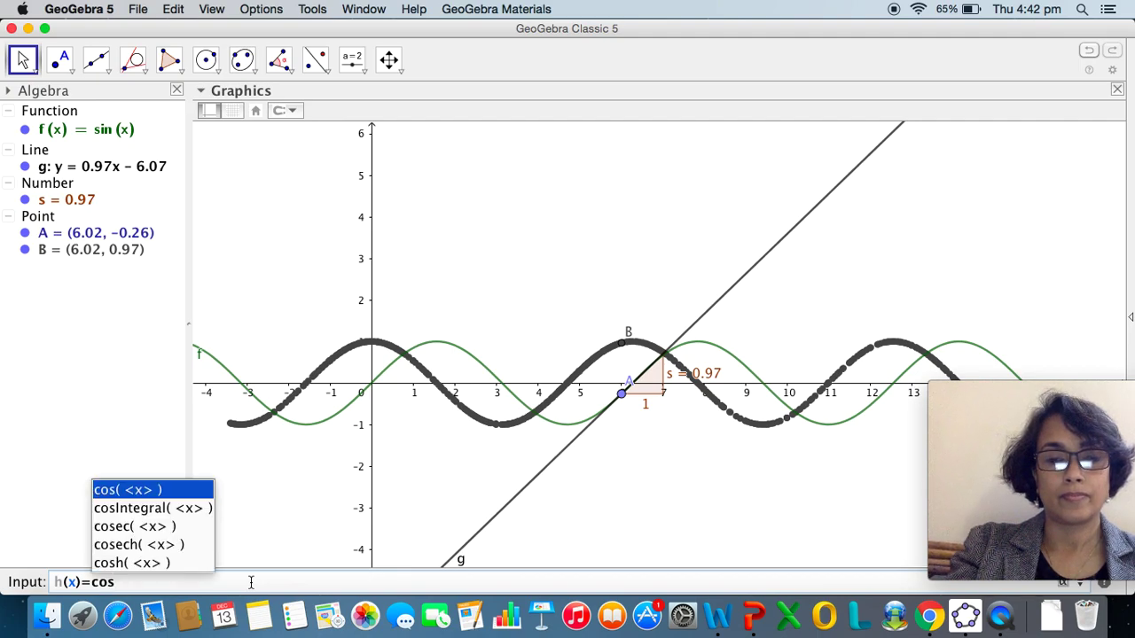
{"action": "type", "text": "(x))"}
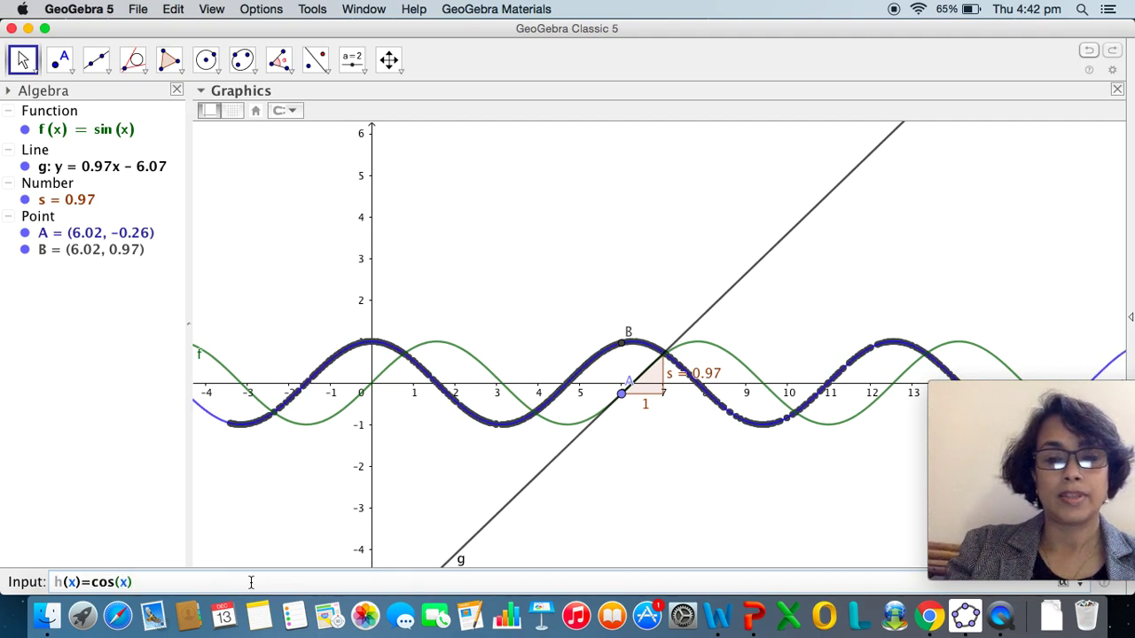
{"action": "key", "text": "Return"}
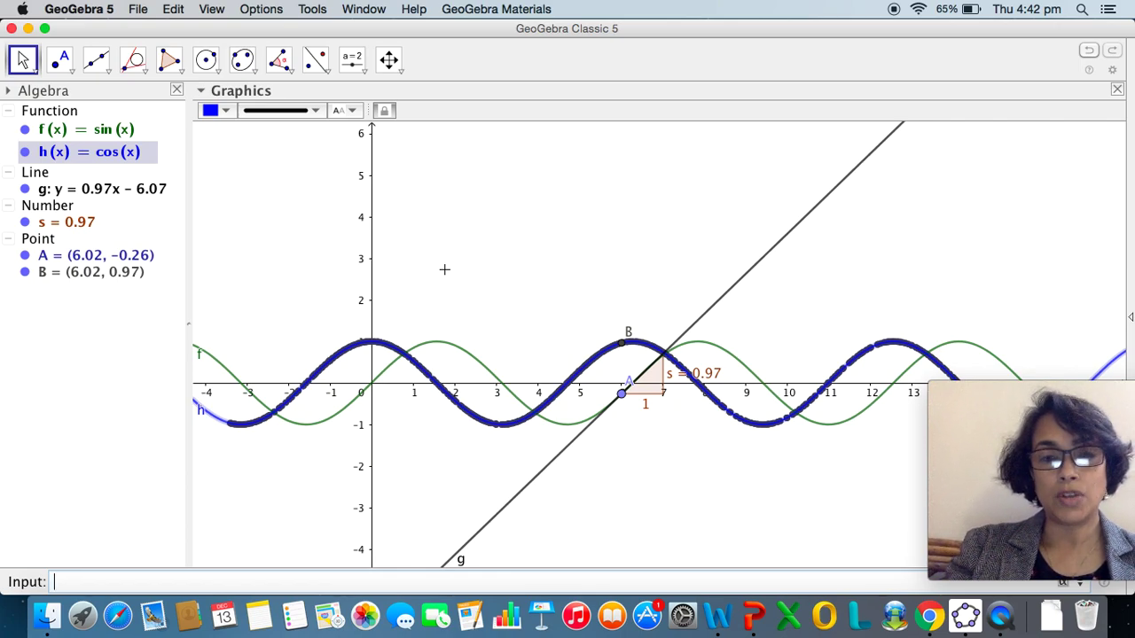
- Redefine f as sin(2x) in its Object Properties, giving tangent g slope 1.73
{"action": "left_click", "coordinate": [127, 134]}
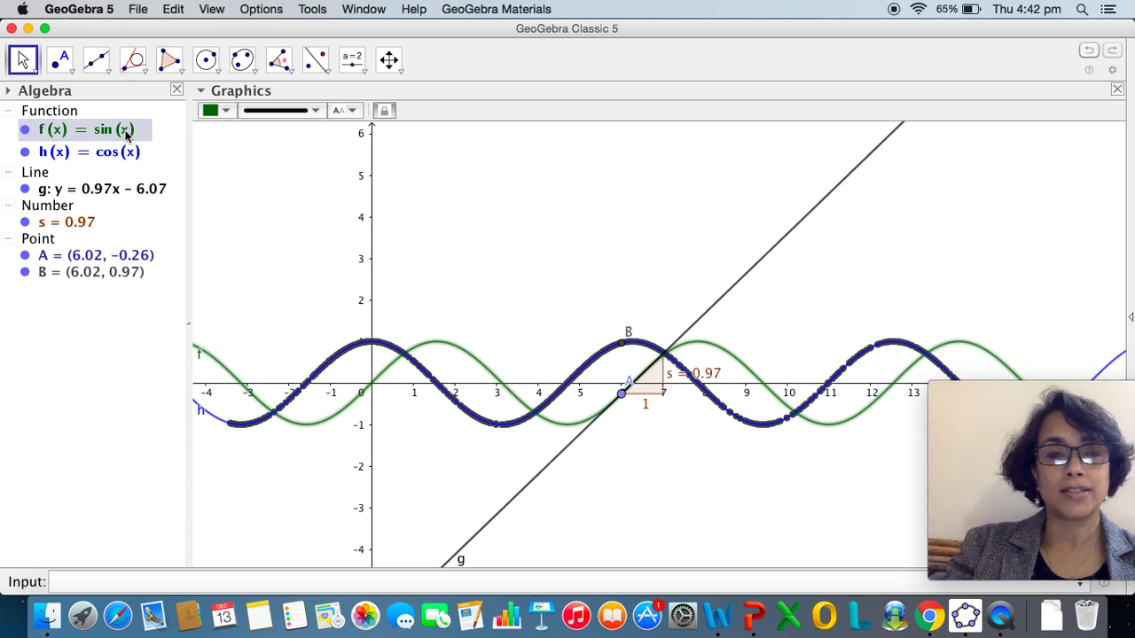
{"action": "right_click", "coordinate": [127, 134]}
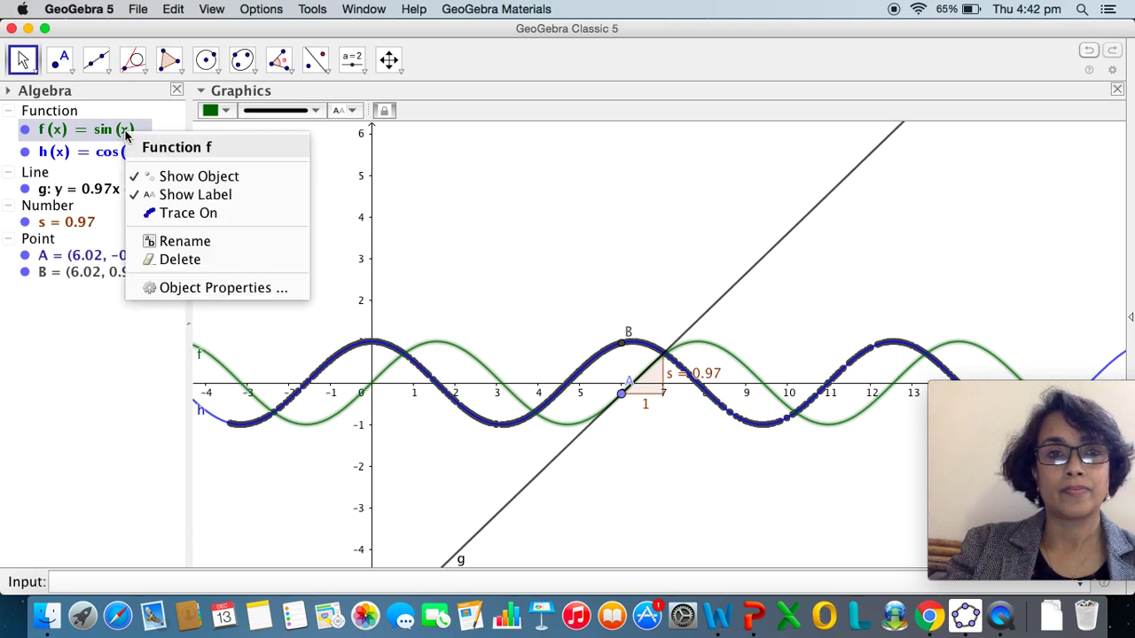
{"action": "left_click", "coordinate": [187, 288]}
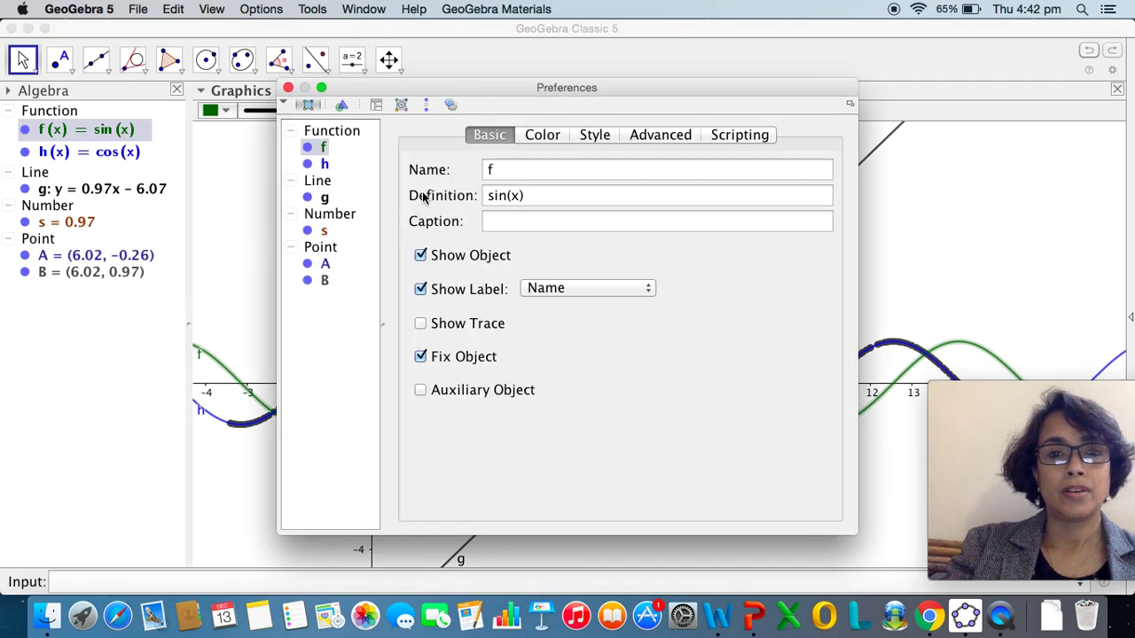
{"action": "left_click", "coordinate": [527, 198]}
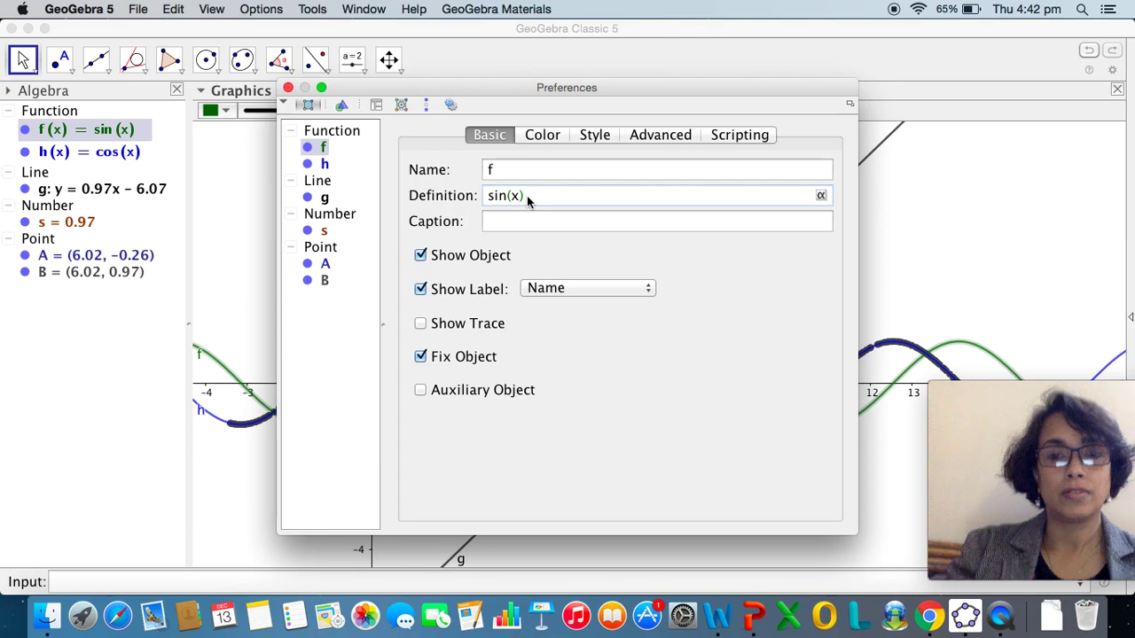
{"action": "key", "text": "BackSpace"}
{"action": "key", "text": "BackSpace"}
{"action": "key", "text": "BackSpace"}
{"action": "key", "text": "BackSpace"}
{"action": "key", "text": "BackSpace"}
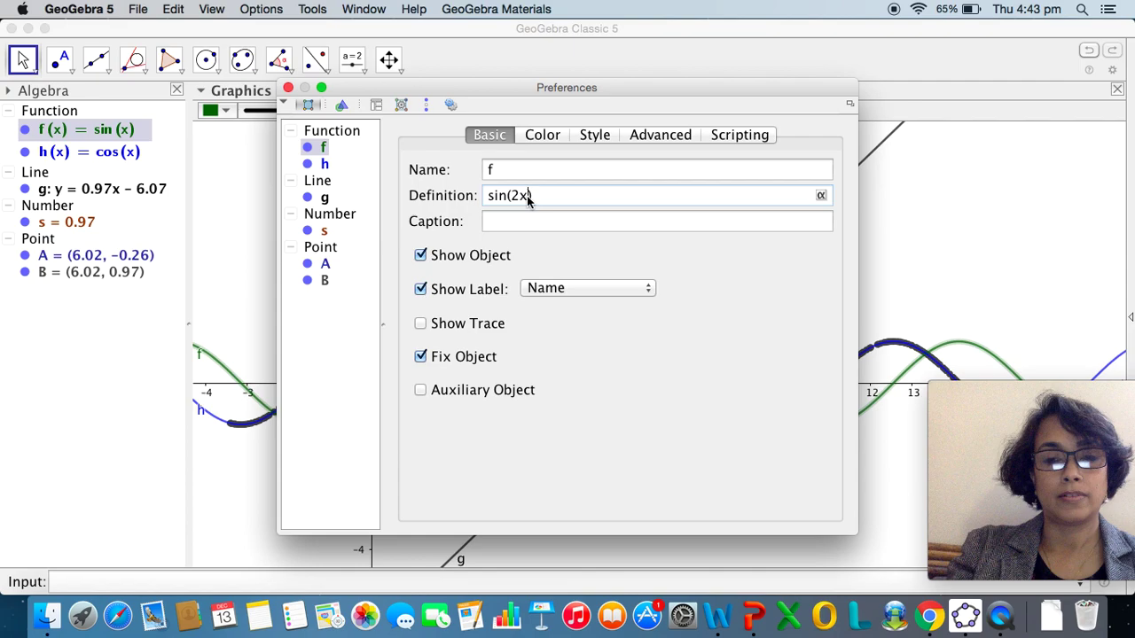
{"action": "left_click", "coordinate": [288, 87]}
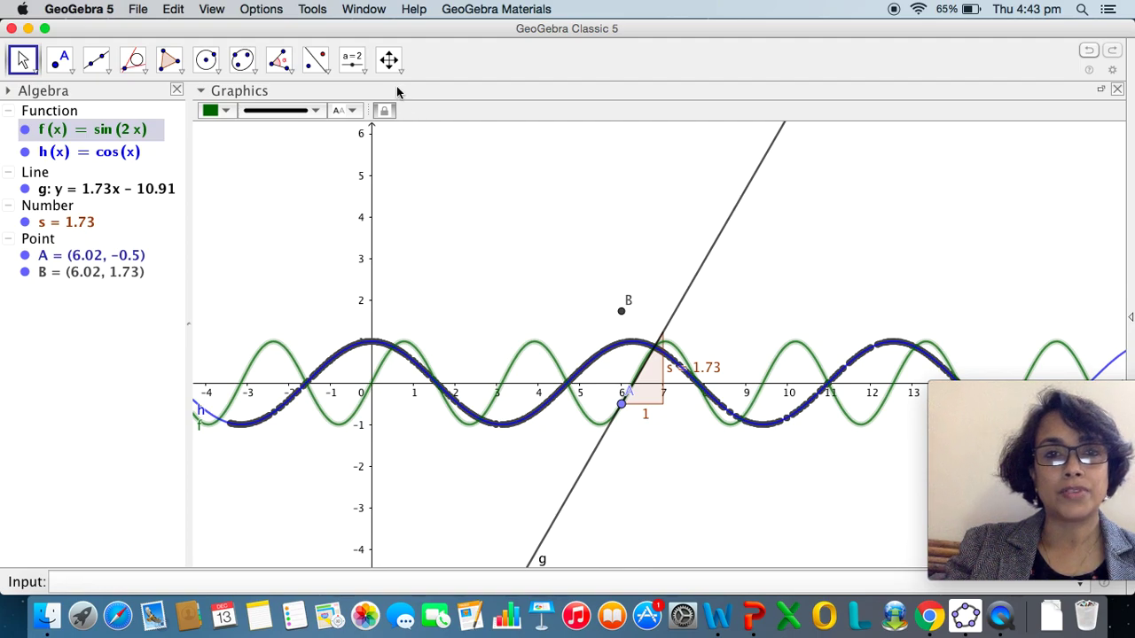
- Hide the cos(x) curve h and nudge the graph view to recentre it
{"action": "left_click", "coordinate": [389, 60]}
{"action": "left_click_drag", "start_coordinate": [435, 266], "coordinate": [466, 254]}
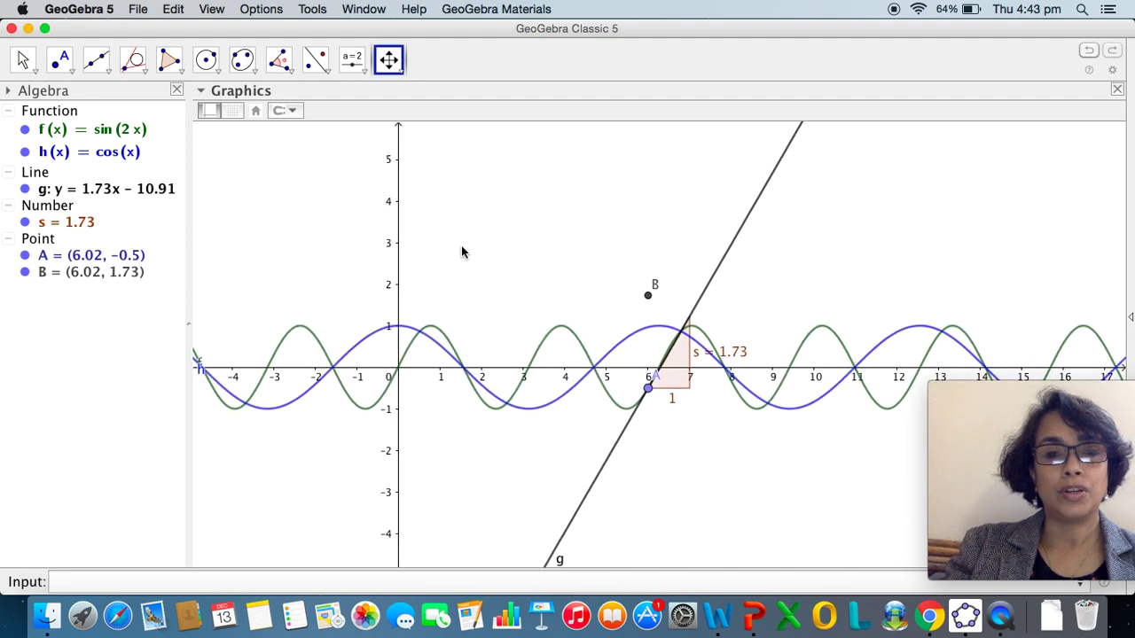
{"action": "left_click", "coordinate": [25, 152]}
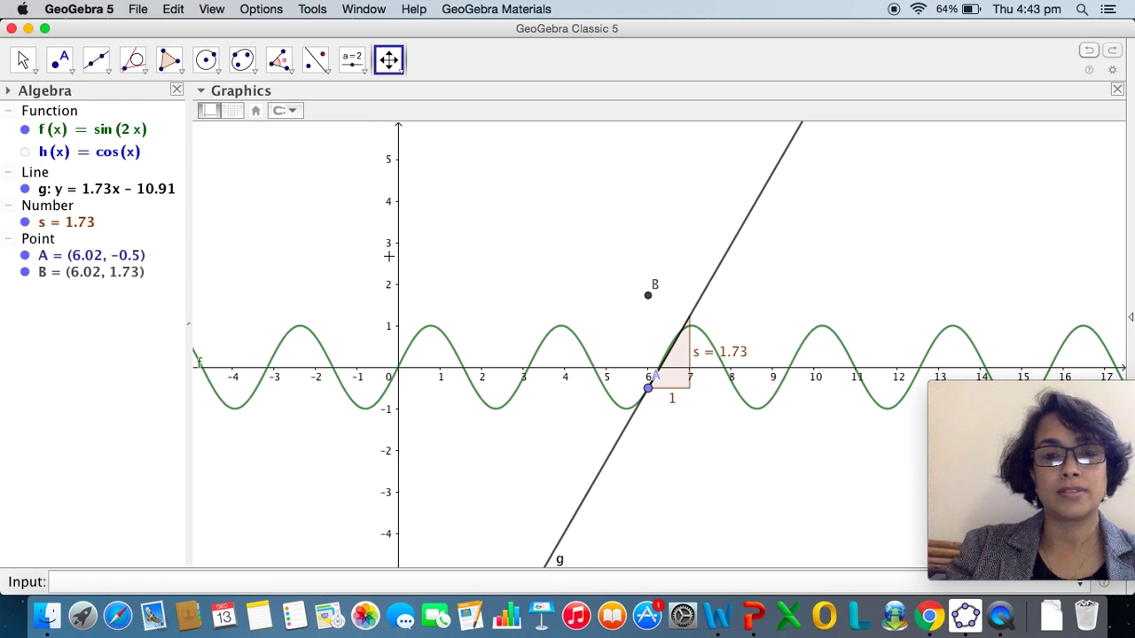
{"action": "left_click", "coordinate": [646, 389]}
{"action": "mouse_move", "coordinate": [646, 389]}
{"action": "left_mouse_down"}
{"action": "mouse_move", "coordinate": [630, 398]}
{"action": "mouse_move", "coordinate": [643, 398]}
{"action": "left_mouse_up"}
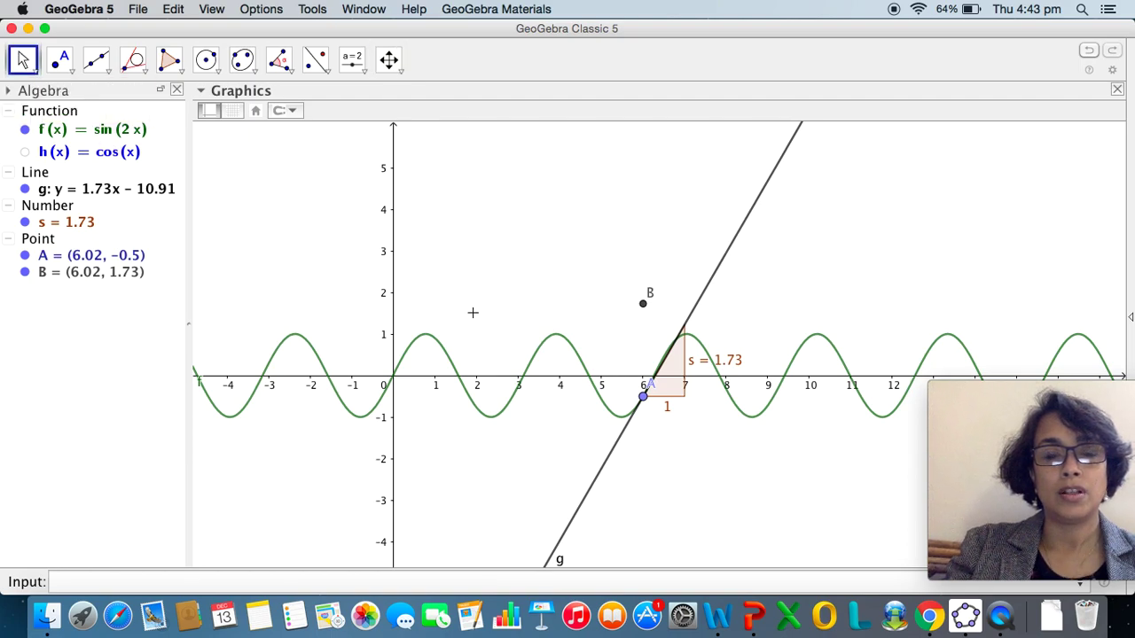
- Slide A along sin(2x) so B traces a wave reaching 2 and −2
{"action": "mouse_move", "coordinate": [642, 395]}
{"action": "left_mouse_down"}
{"action": "mouse_move", "coordinate": [609, 410]}
{"action": "mouse_move", "coordinate": [578, 373]}
{"action": "mouse_move", "coordinate": [542, 360]}
{"action": "mouse_move", "coordinate": [525, 398]}
{"action": "mouse_move", "coordinate": [496, 415]}
{"action": "mouse_move", "coordinate": [402, 364]}
{"action": "mouse_move", "coordinate": [360, 402]}
{"action": "mouse_move", "coordinate": [279, 360]}
{"action": "mouse_move", "coordinate": [351, 400]}
{"action": "mouse_move", "coordinate": [385, 368]}
{"action": "mouse_move", "coordinate": [414, 362]}
{"action": "mouse_move", "coordinate": [465, 397]}
{"action": "mouse_move", "coordinate": [492, 393]}
{"action": "mouse_move", "coordinate": [534, 360]}
{"action": "mouse_move", "coordinate": [617, 401]}
{"action": "mouse_move", "coordinate": [670, 347]}
{"action": "left_mouse_up"}
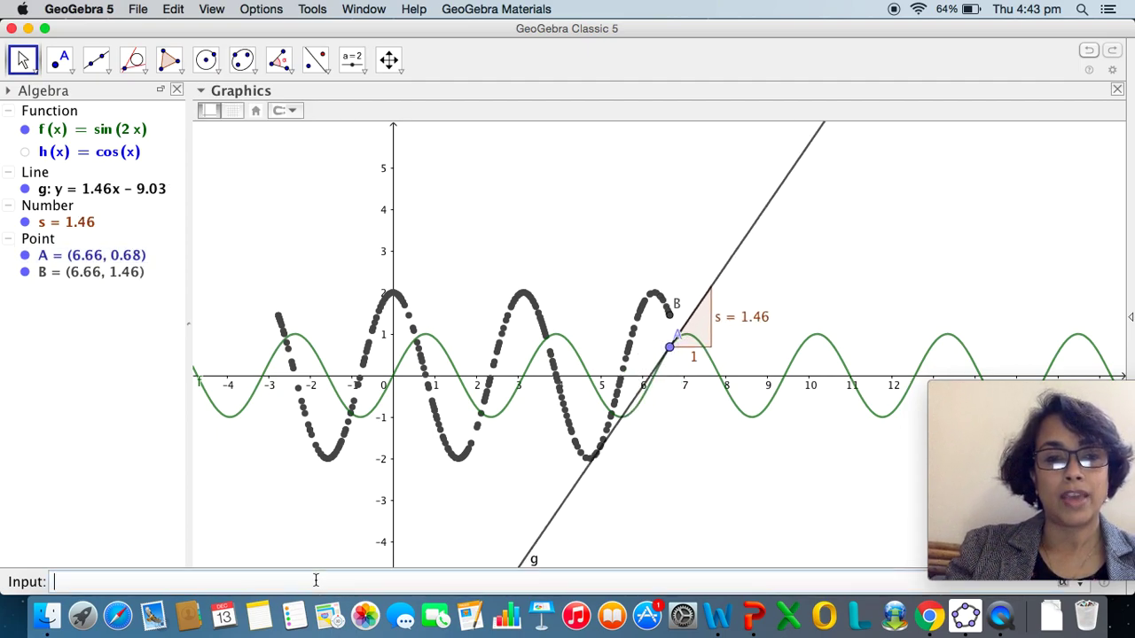
- Enter f'(x) to plot the derivative 2cos(2x) over B's trace
{"action": "type", "text": "f"}
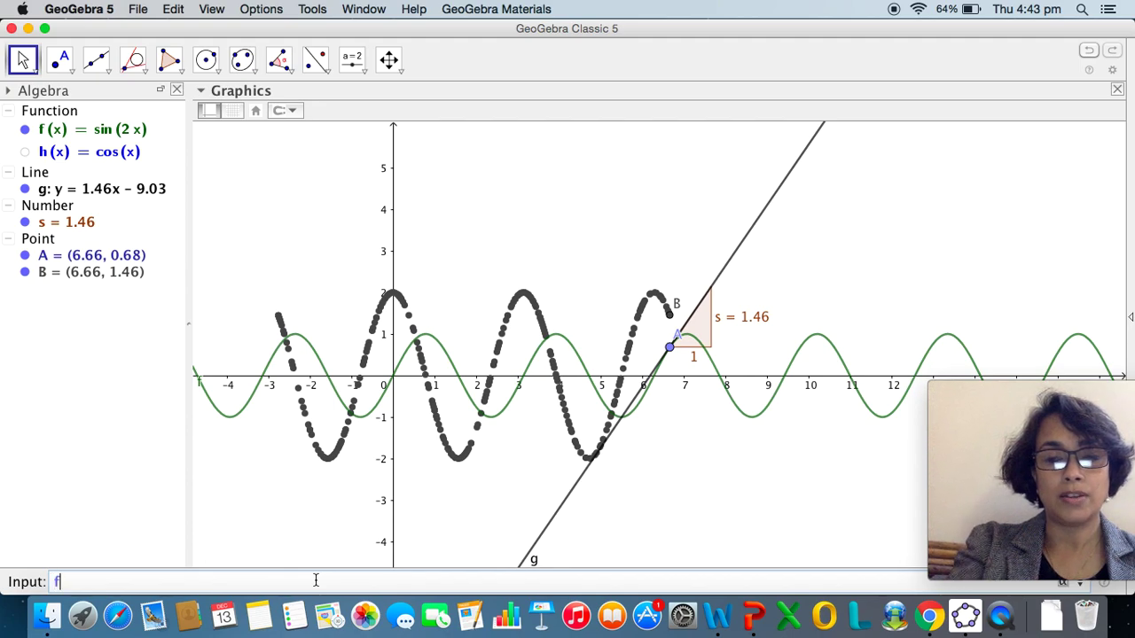
{"action": "type", "text": "'(x)"}
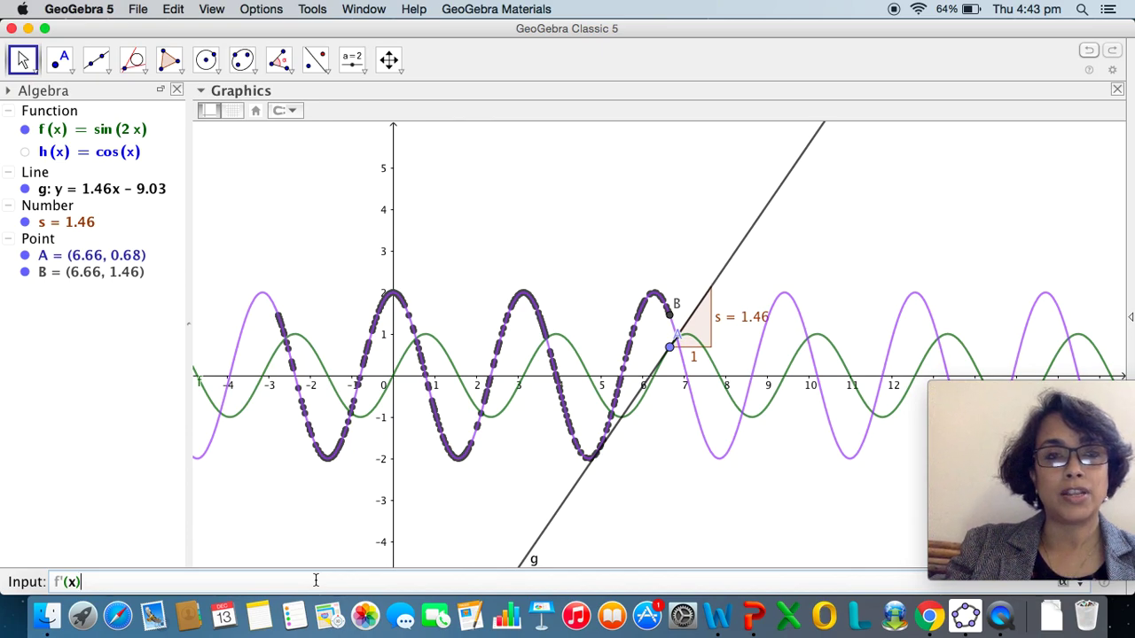
{"action": "key", "text": "Return"}
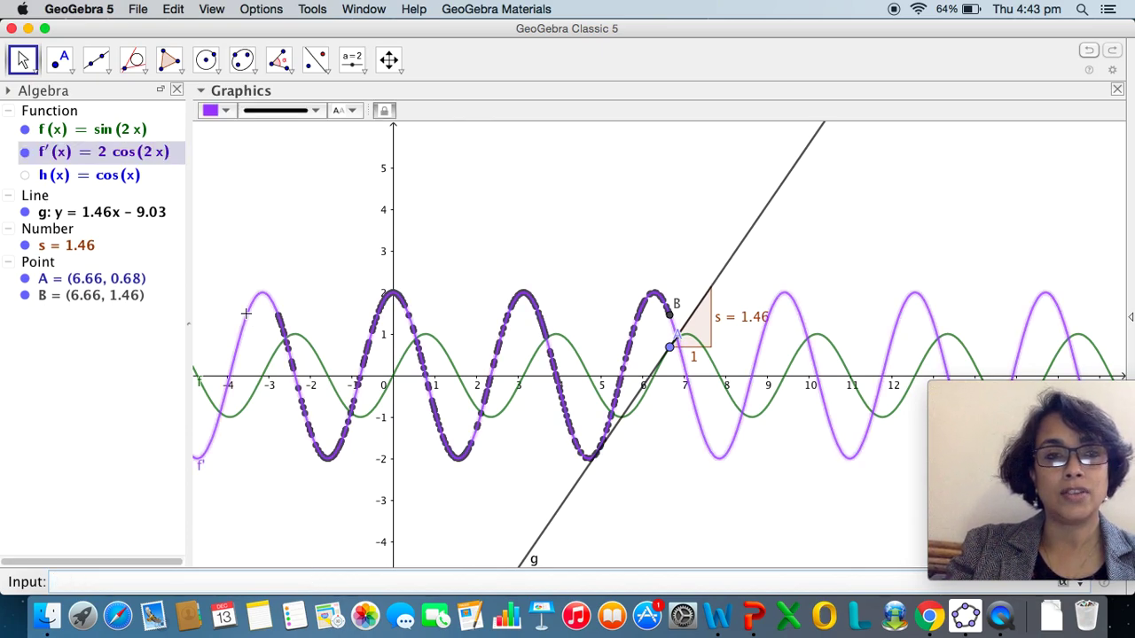